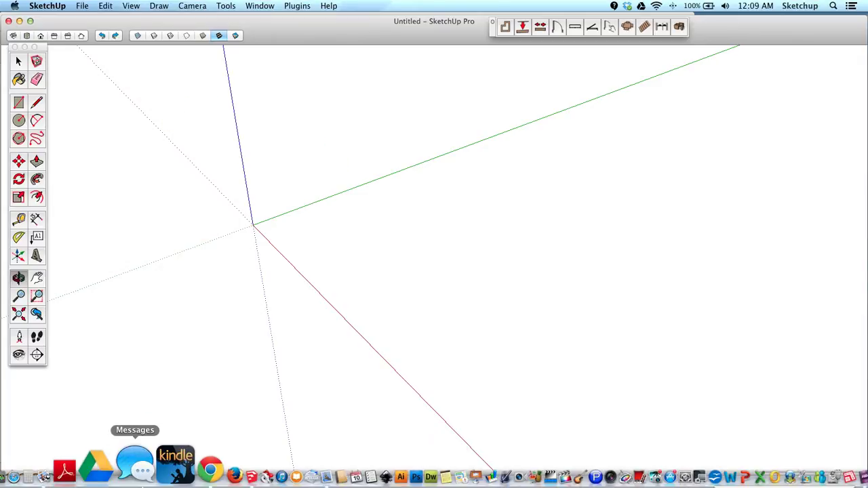
Search Google for 'crown moulding profile' and show the image results.
{"action": "left_click", "coordinate": [170, 468]}
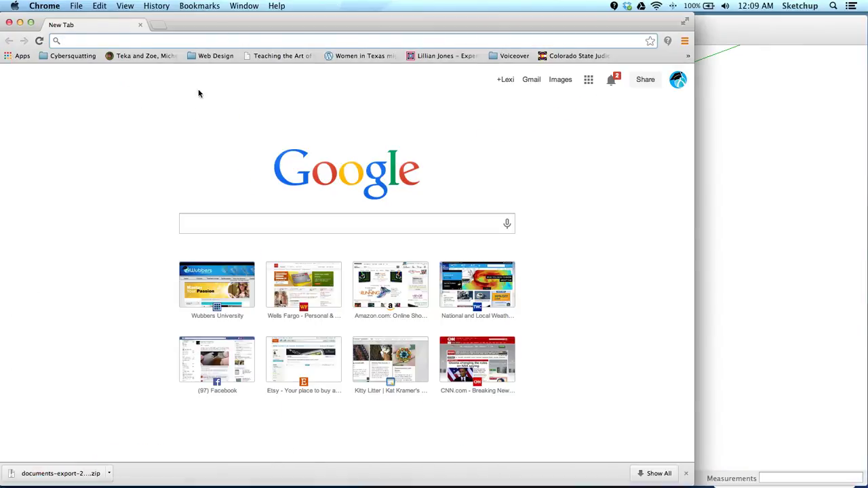
{"action": "left_click_drag", "start_coordinate": [229, 32], "coordinate": [240, 33]}
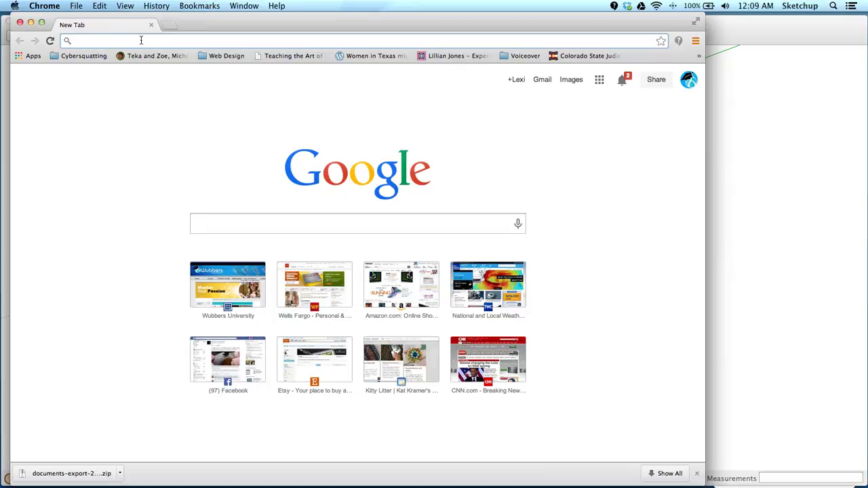
{"action": "type", "text": "crown "}
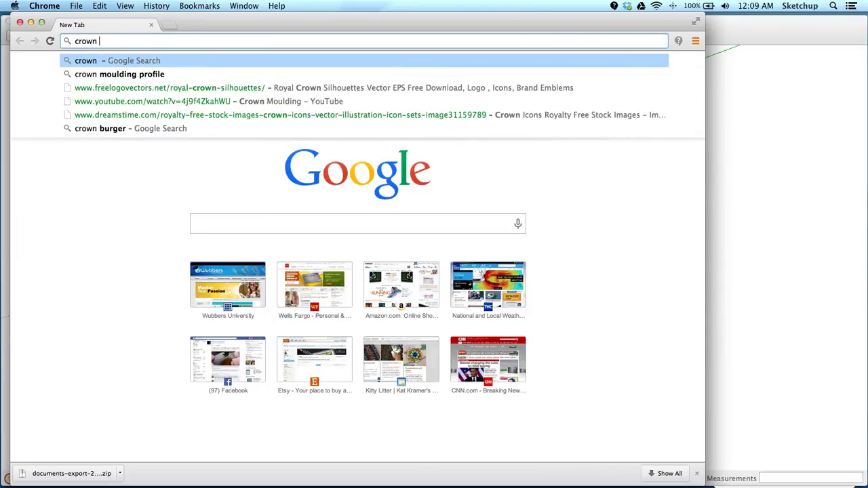
{"action": "type", "text": "moul"}
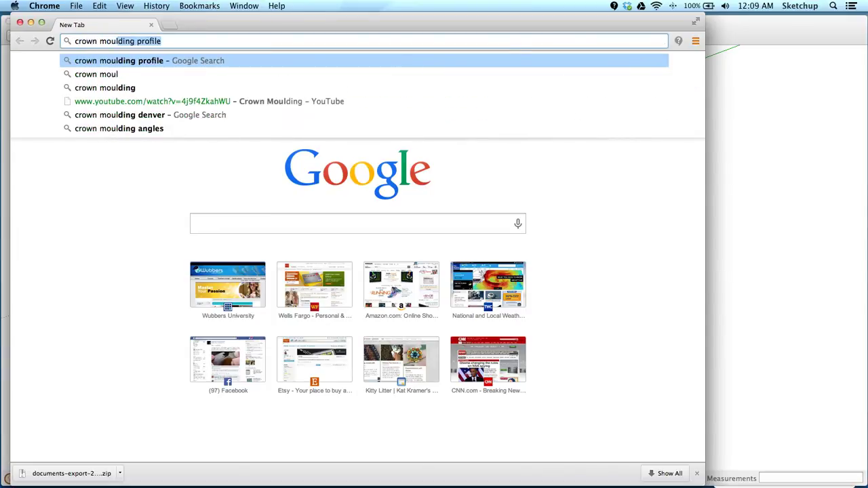
{"action": "key", "text": "Return"}
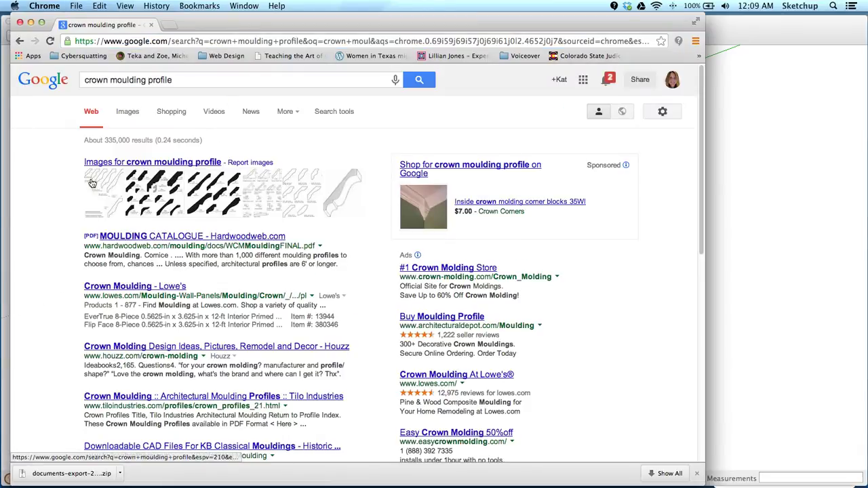
{"action": "left_click", "coordinate": [189, 164]}
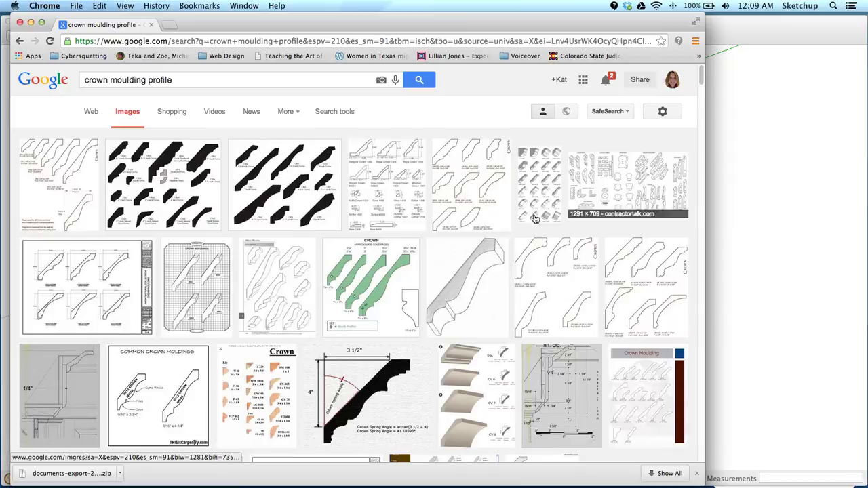
Preview the Tilo Industries crown profile sheet, starting Save Image As but cancelling it.
{"action": "left_click", "coordinate": [477, 195]}
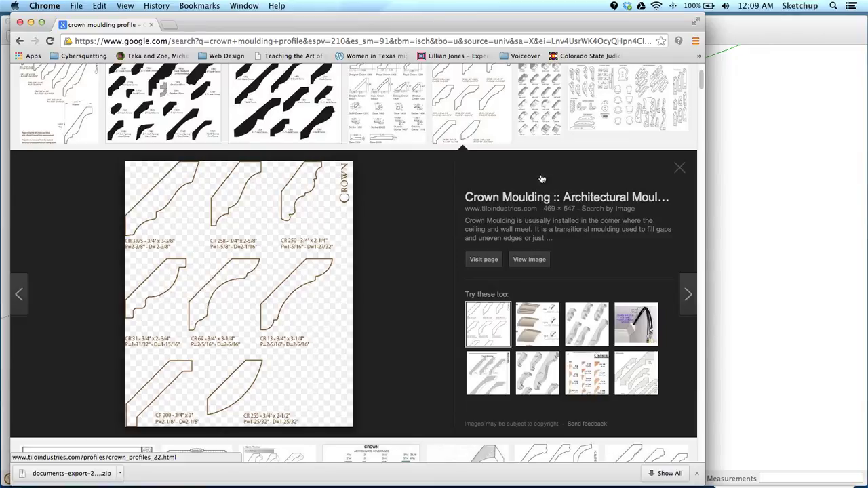
{"action": "scroll", "coordinate": [413, 169], "scroll_direction": "down", "scroll_amount": 5}
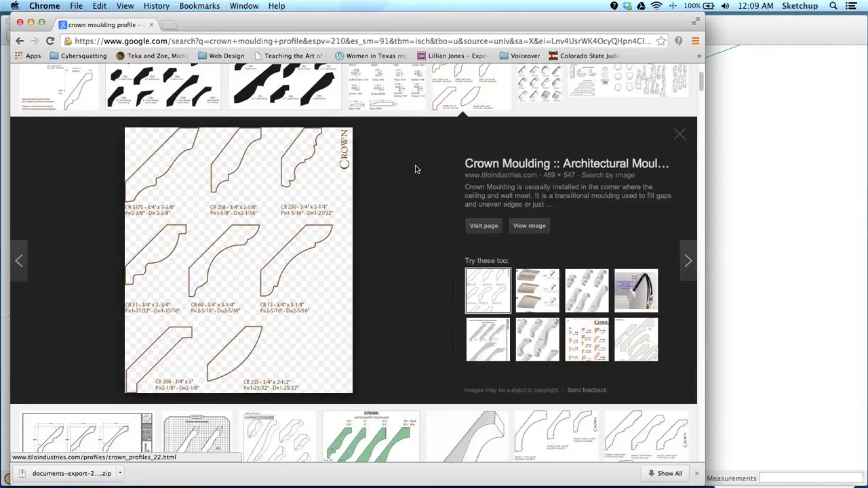
{"action": "scroll", "coordinate": [204, 153], "scroll_direction": "up", "scroll_amount": 3}
{"action": "right_click", "coordinate": [202, 149]}
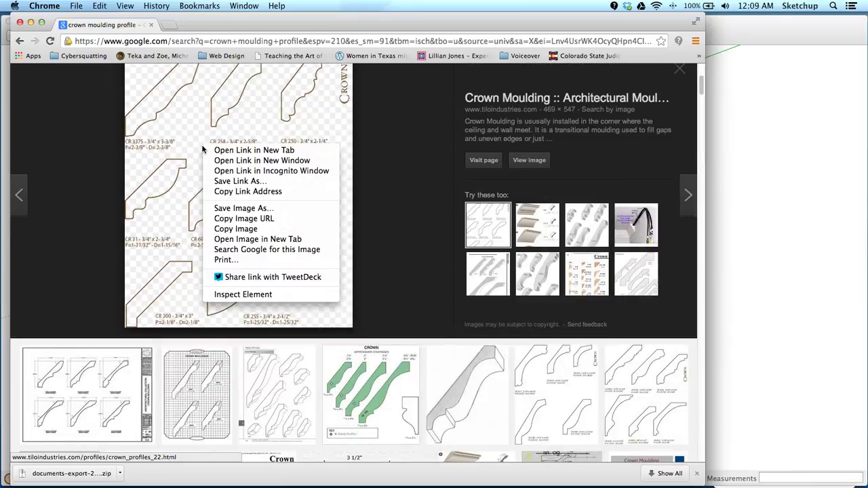
{"action": "left_click", "coordinate": [251, 209]}
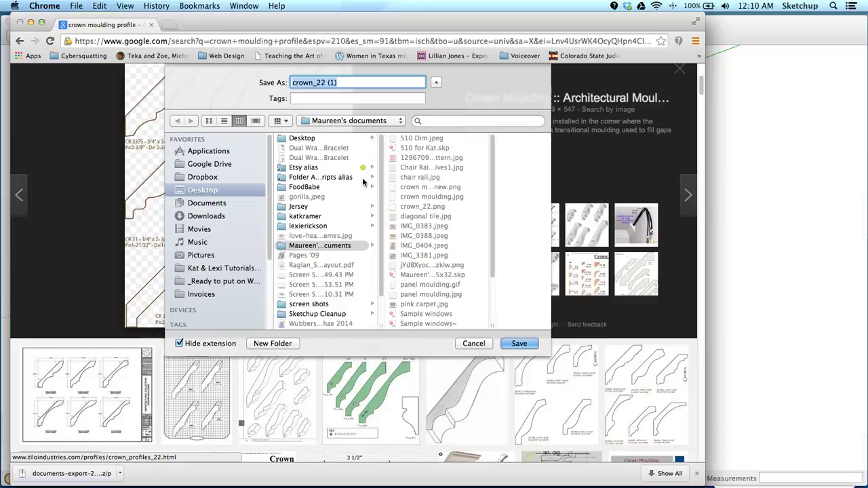
{"action": "left_click", "coordinate": [474, 344]}
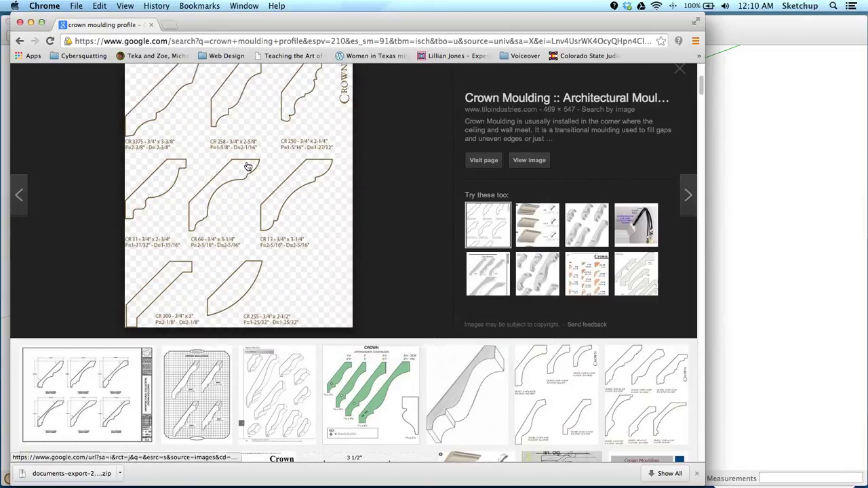
{"action": "scroll", "coordinate": [223, 92], "scroll_direction": "up", "scroll_amount": 3}
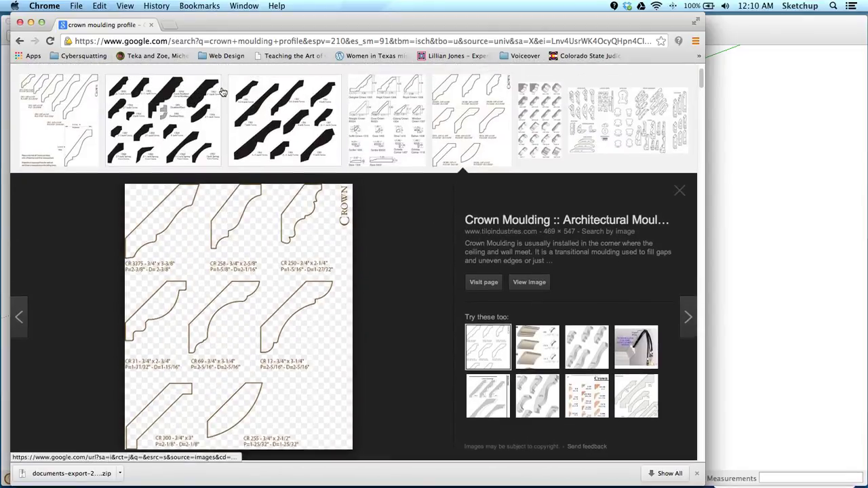
{"action": "scroll", "coordinate": [222, 92], "scroll_direction": "up", "scroll_amount": 1}
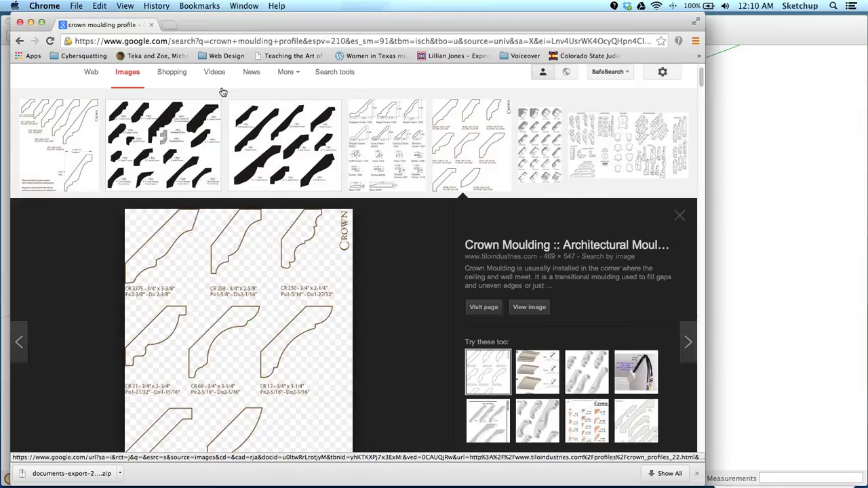
Search Google for 'chair rail profile' and show the image results.
{"action": "left_click", "coordinate": [167, 41]}
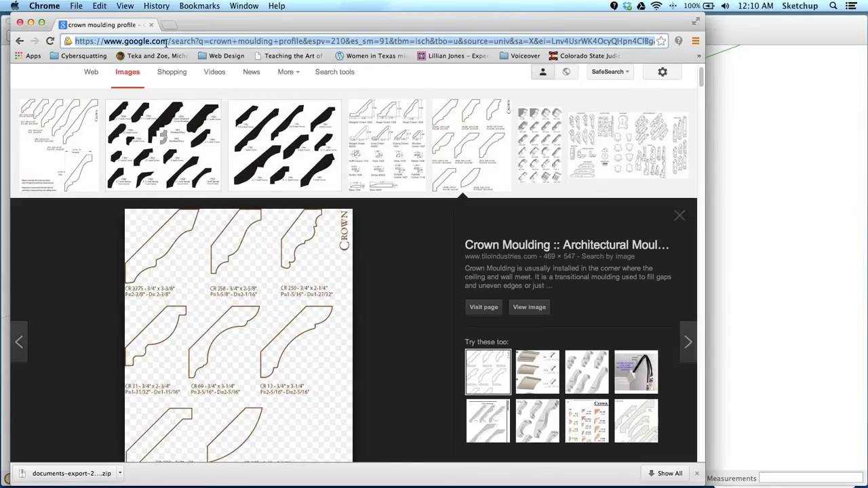
{"action": "type", "text": "chair re"}
{"action": "key", "text": "BackSpace"}
{"action": "type", "text": "ail"}
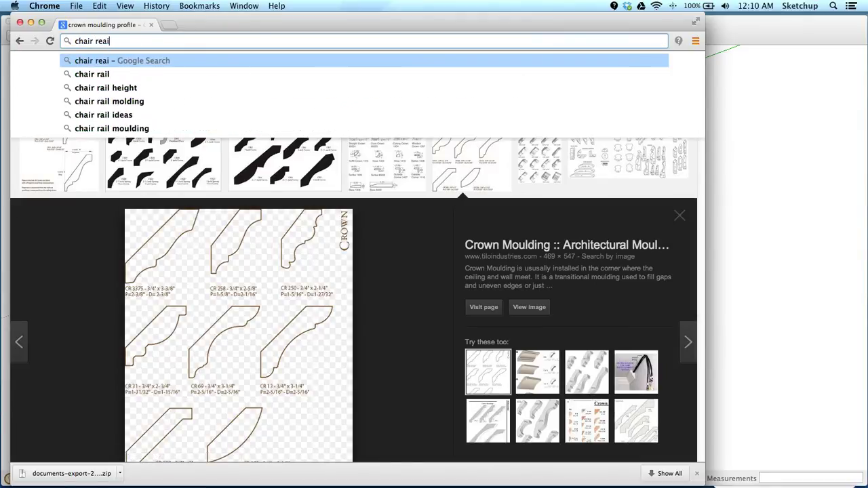
{"action": "key", "text": "BackSpace"}
{"action": "key", "text": "BackSpace"}
{"action": "key", "text": "BackSpace"}
{"action": "type", "text": "aile"}
{"action": "key", "text": "BackSpace"}
{"action": "type", "text": "pro"}
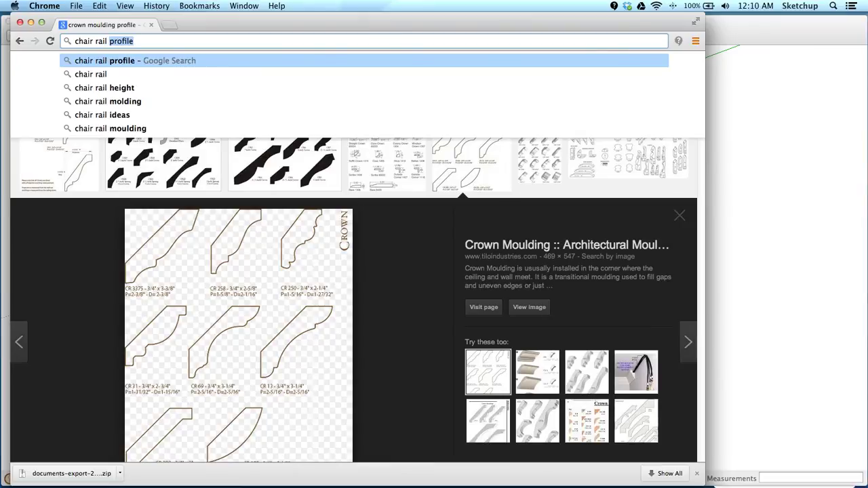
{"action": "key", "text": "Return"}
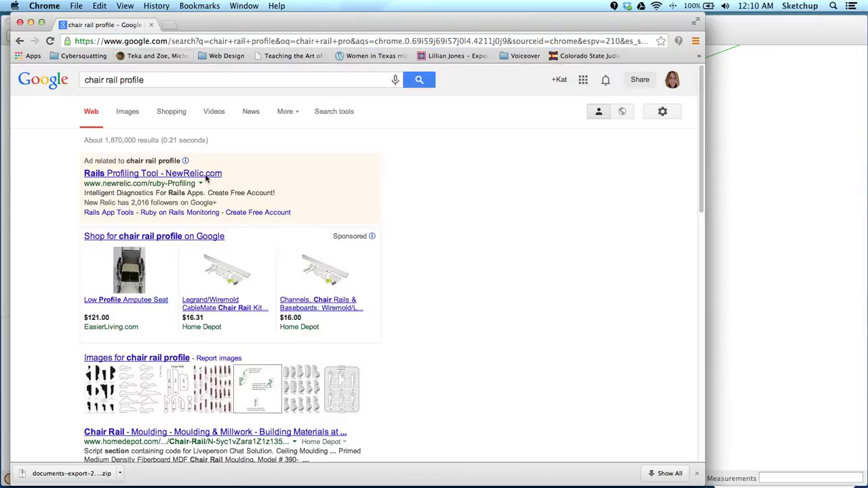
{"action": "left_click", "coordinate": [154, 359]}
Preview the Chair Rail Moulding Knives, Profiles sheet, dismissing its image menu unused.
{"action": "scroll", "coordinate": [238, 309], "scroll_direction": "down", "scroll_amount": 1}
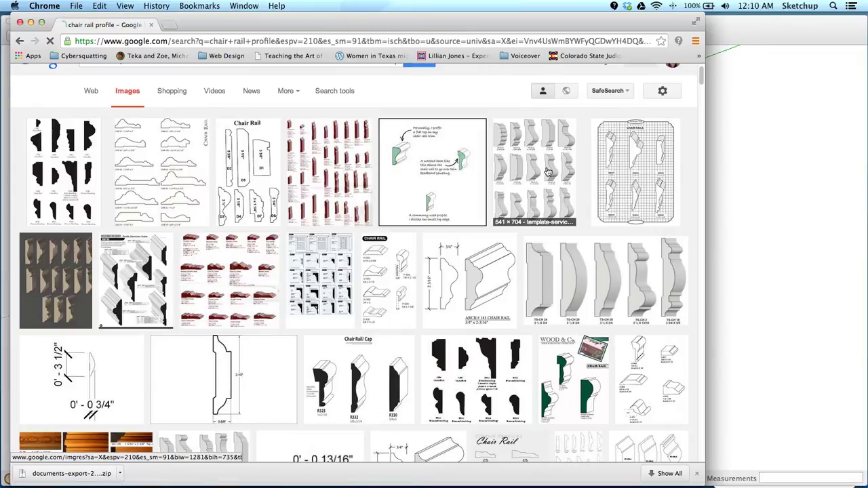
{"action": "left_click", "coordinate": [543, 158]}
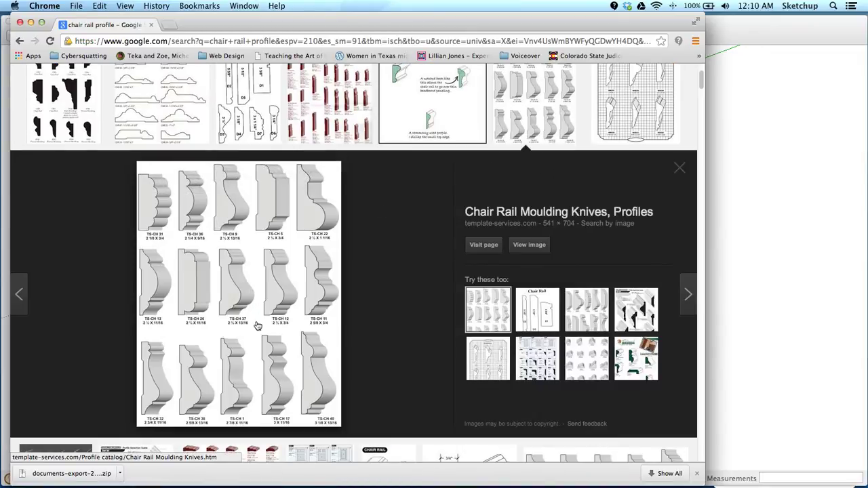
{"action": "right_click", "coordinate": [217, 229]}
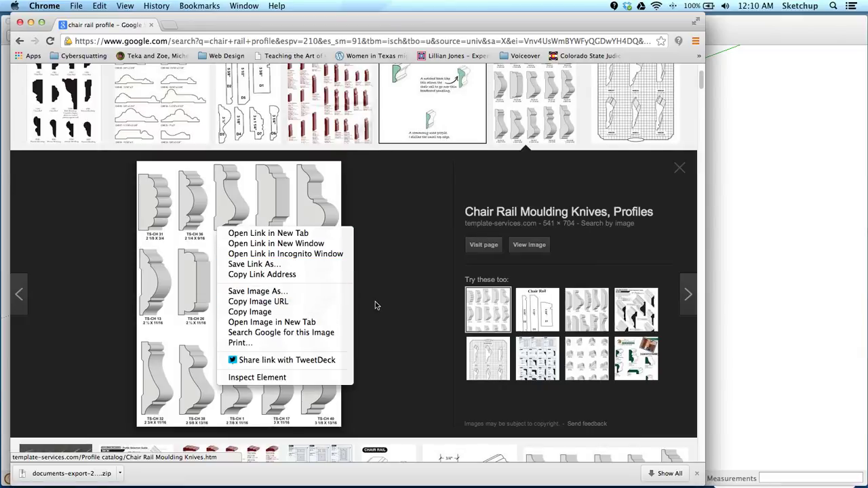
{"action": "key", "text": "Escape"}
{"action": "left_click", "coordinate": [148, 41]}
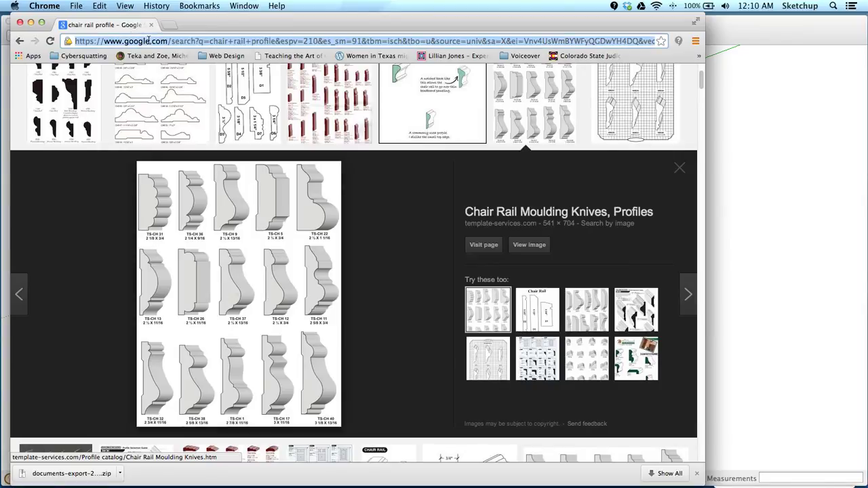
Search Google for 'panel moulding profiles' and show the image results.
{"action": "type", "text": "panel mou"}
{"action": "key", "text": "Return"}
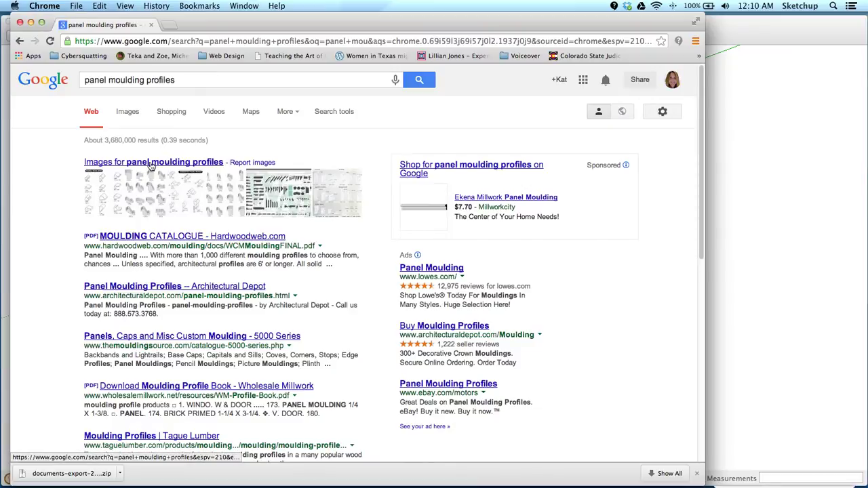
{"action": "left_click", "coordinate": [150, 166]}
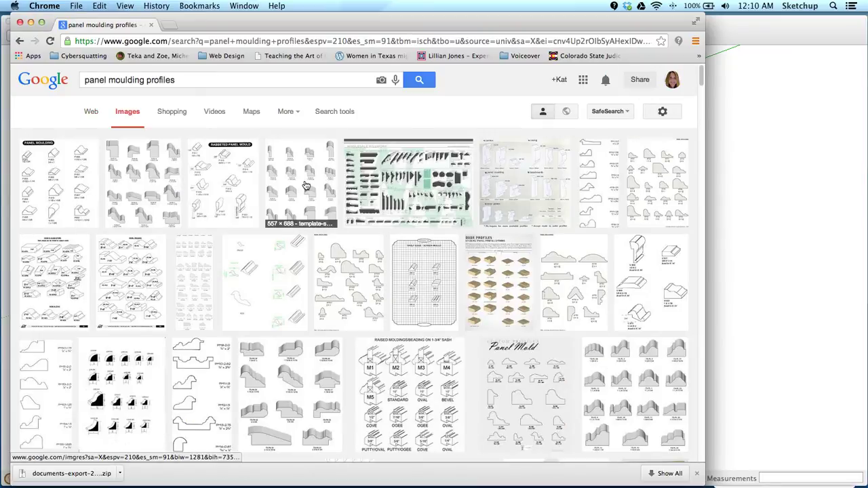
Preview the panel moulding sheets, ending on Panel Moulding | Wainscoting, then move Chrome aside.
{"action": "left_click", "coordinate": [319, 210]}
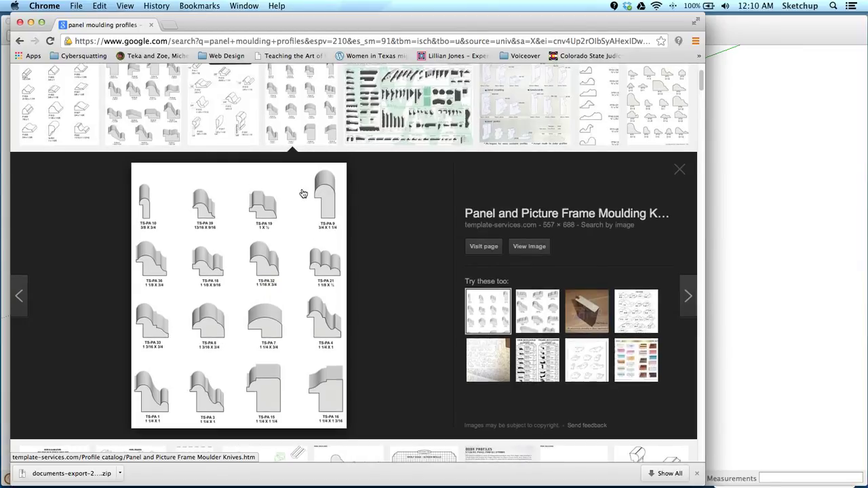
{"action": "left_click", "coordinate": [644, 113]}
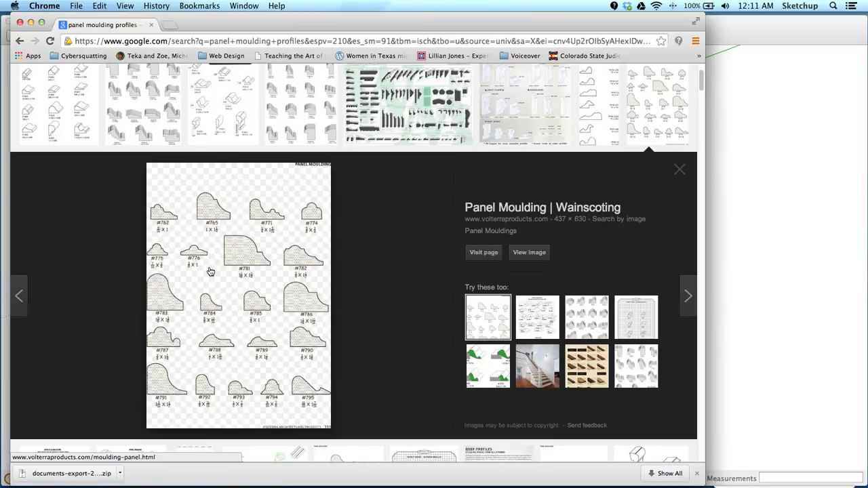
{"action": "scroll", "coordinate": [210, 271], "scroll_direction": "up", "scroll_amount": 3}
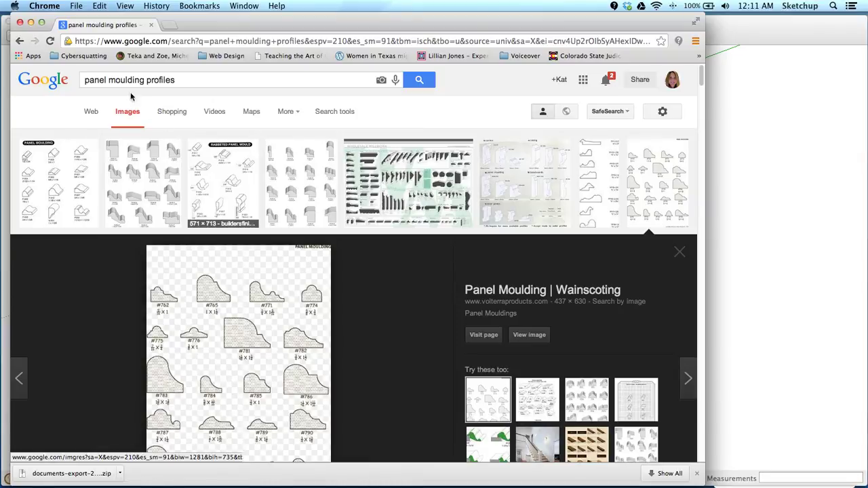
{"action": "left_click_drag", "start_coordinate": [215, 27], "coordinate": [305, 66]}
Import crown moulding.jpg into the SketchUp model using the Use As Image option.
{"action": "left_click", "coordinate": [285, 35]}
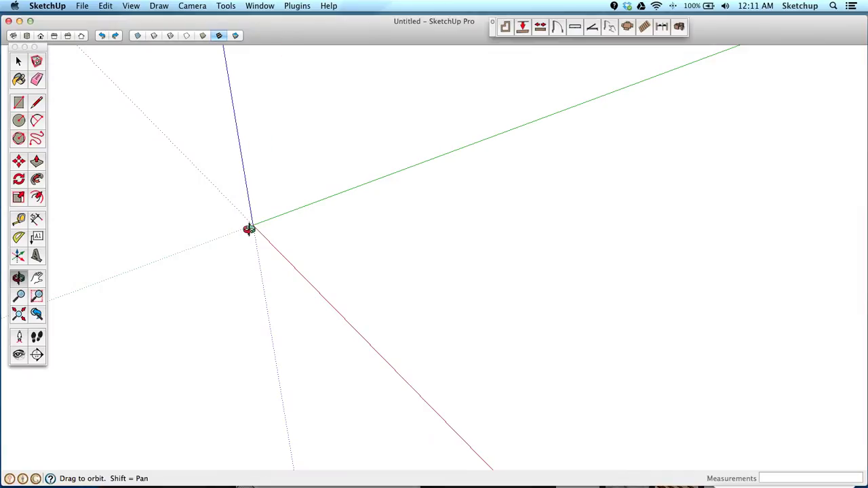
{"action": "left_click_drag", "start_coordinate": [248, 228], "coordinate": [165, 269]}
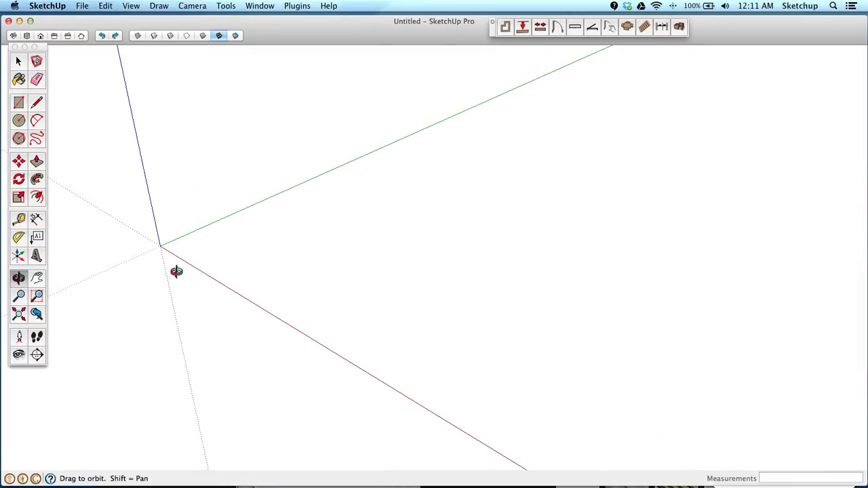
{"action": "left_click", "coordinate": [82, 6]}
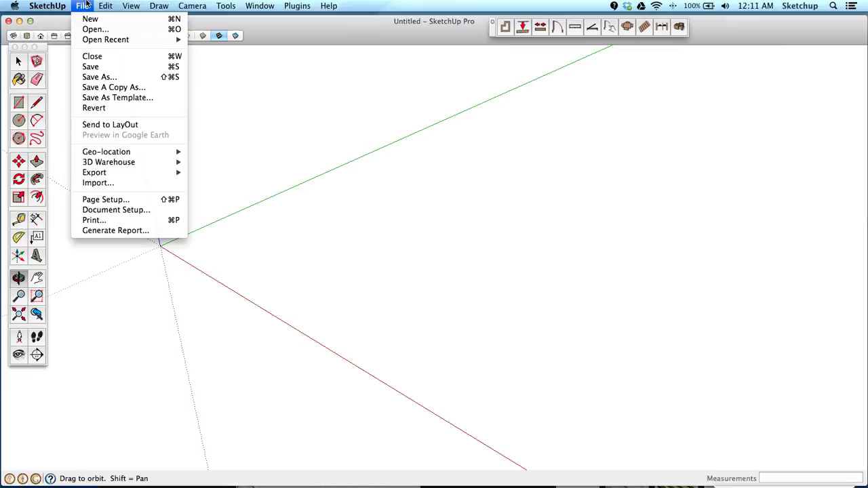
{"action": "left_click", "coordinate": [110, 183]}
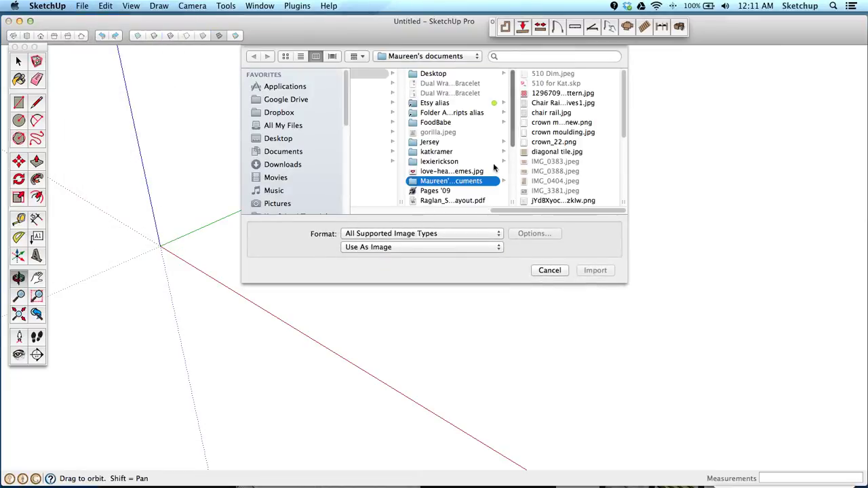
{"action": "scroll", "coordinate": [553, 161], "scroll_direction": "down", "scroll_amount": 4}
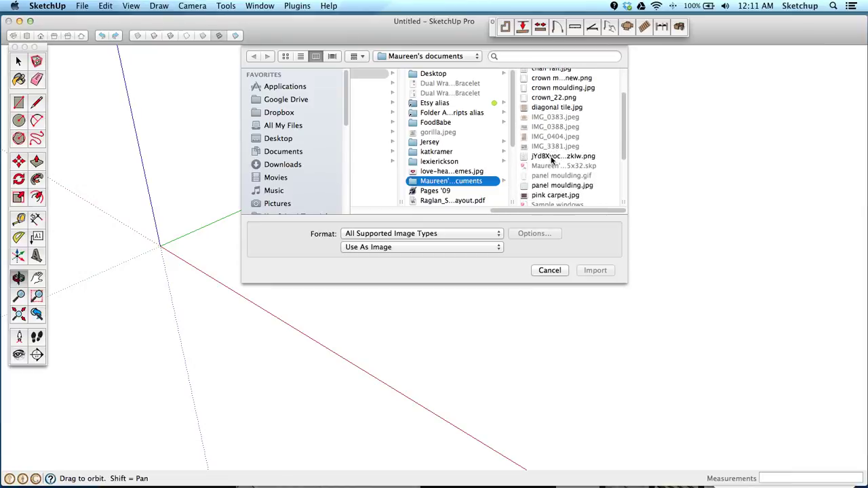
{"action": "scroll", "coordinate": [552, 160], "scroll_direction": "up", "scroll_amount": 3}
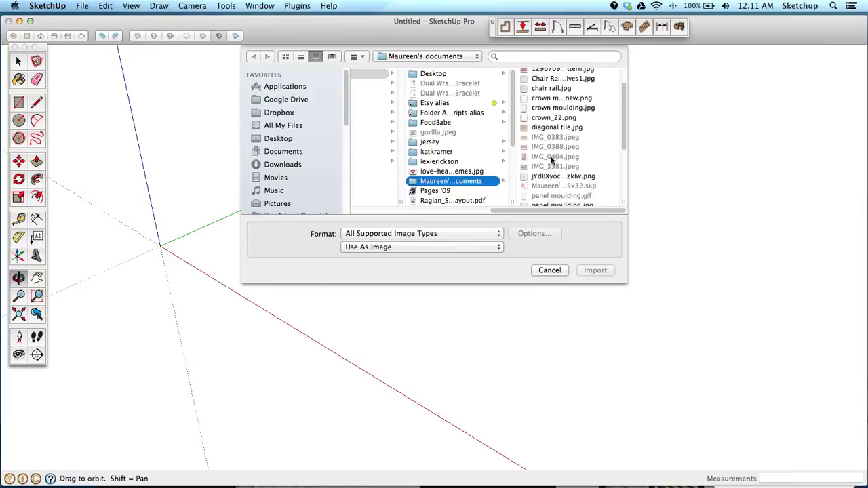
{"action": "left_click", "coordinate": [574, 128]}
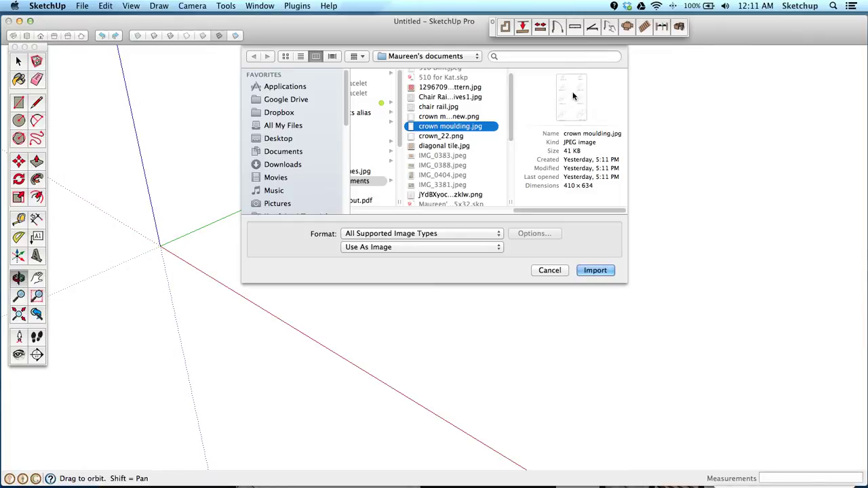
{"action": "left_click", "coordinate": [380, 248]}
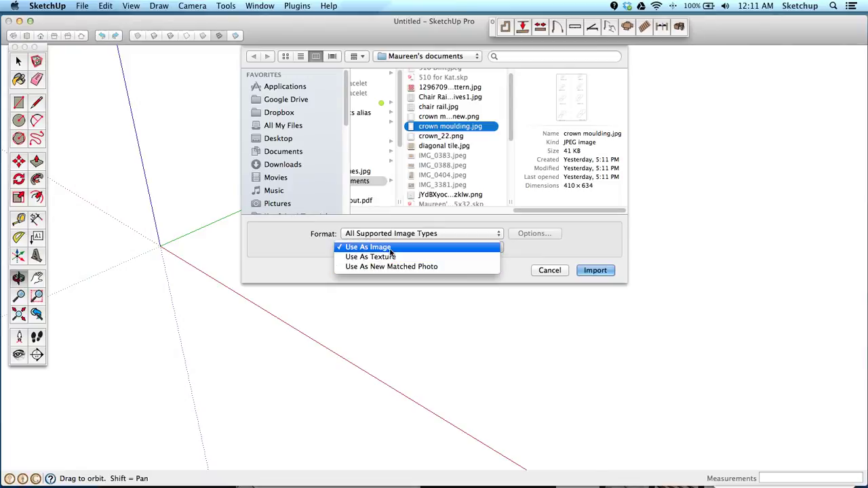
{"action": "left_click", "coordinate": [390, 247]}
{"action": "left_click", "coordinate": [589, 271]}
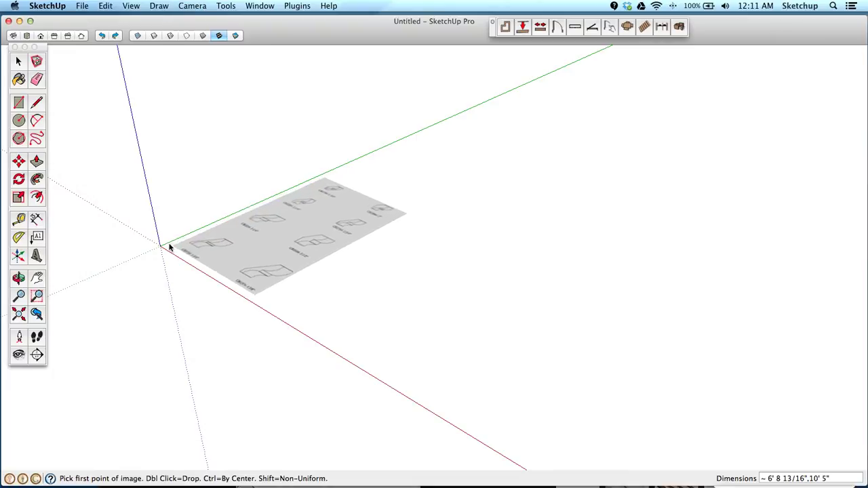
Place the profile sheet flat at the origin, about 7' 5" wide, and zoom to CR4374.
{"action": "left_click", "coordinate": [162, 247]}
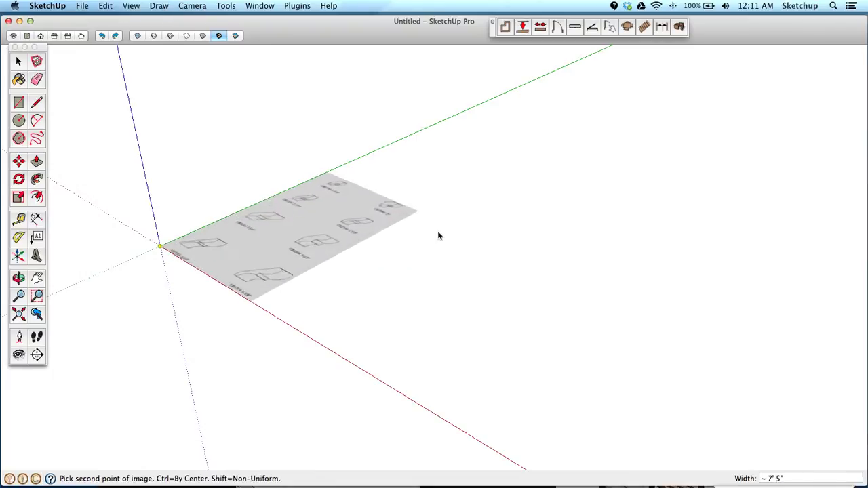
{"action": "left_click", "coordinate": [434, 257]}
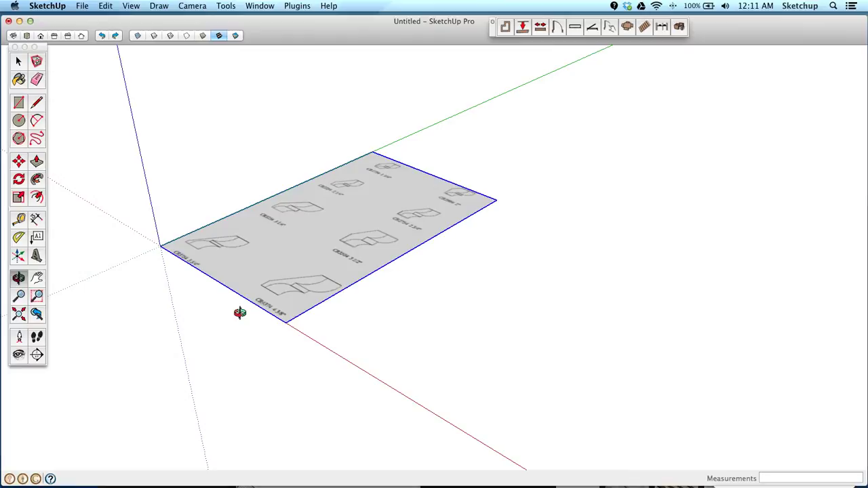
{"action": "scroll", "coordinate": [297, 288], "scroll_direction": "up", "scroll_amount": 5}
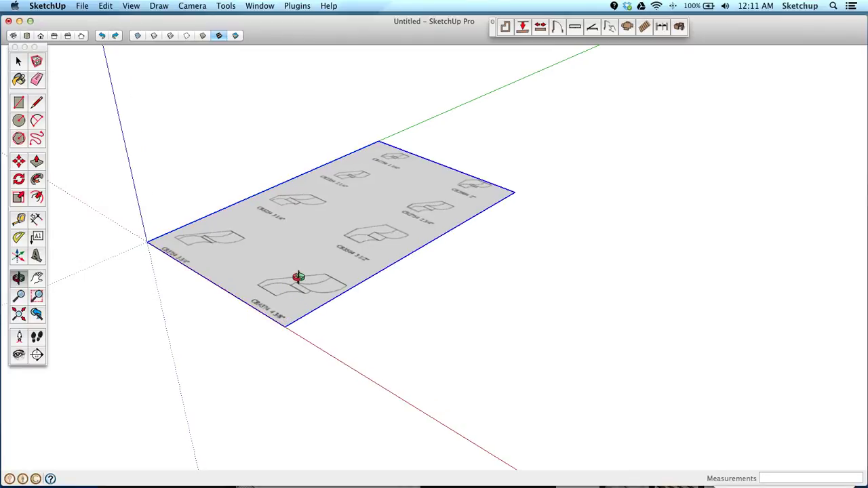
{"action": "scroll", "coordinate": [241, 300], "scroll_direction": "up", "scroll_amount": 8}
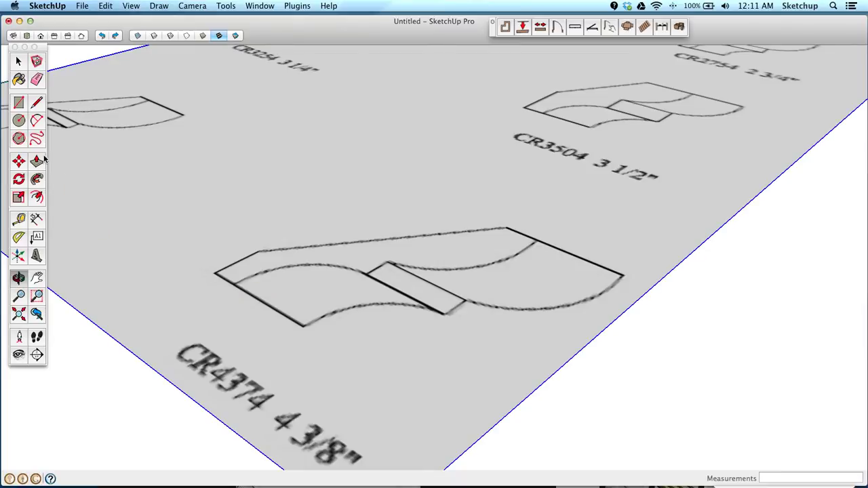
{"action": "left_click", "coordinate": [36, 103]}
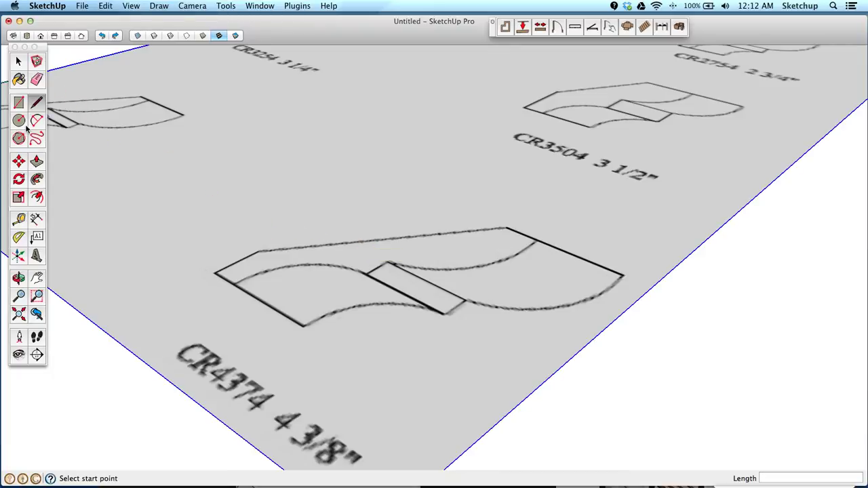
Trace the CR4374 outer edges: short left, slanted, long top and right edges.
{"action": "scroll", "coordinate": [245, 264], "scroll_direction": "up", "scroll_amount": 3}
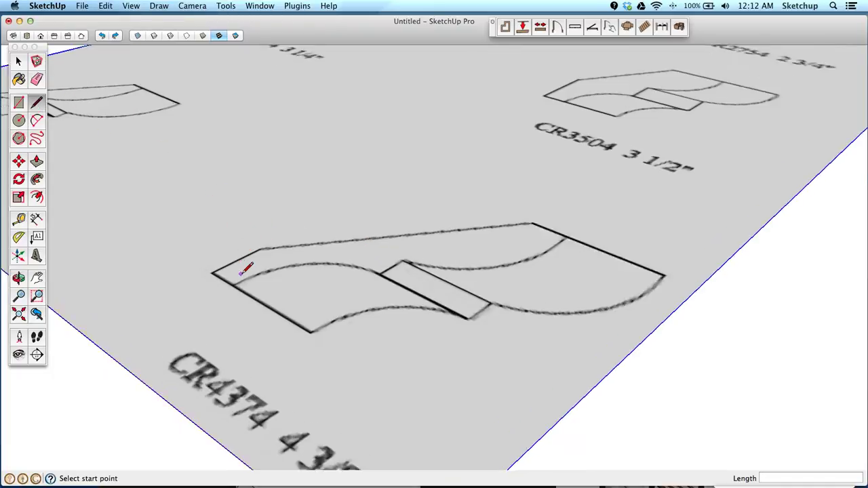
{"action": "left_click", "coordinate": [231, 288]}
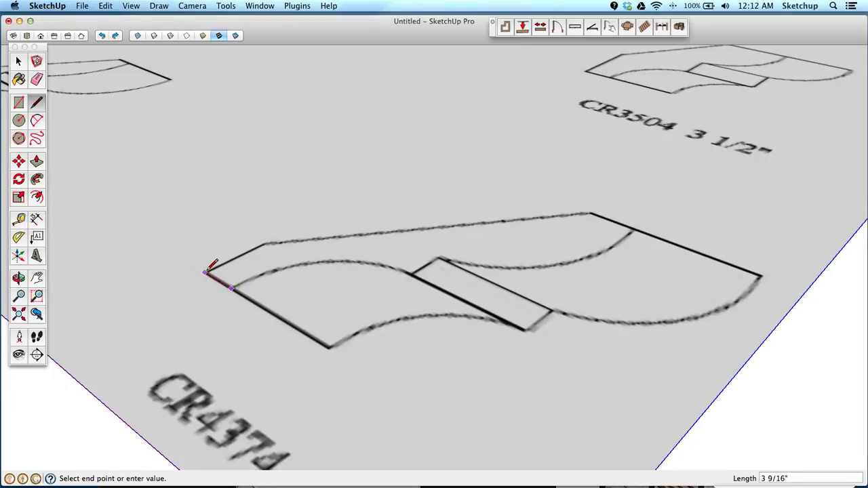
{"action": "left_click", "coordinate": [205, 273]}
{"action": "left_click", "coordinate": [267, 242]}
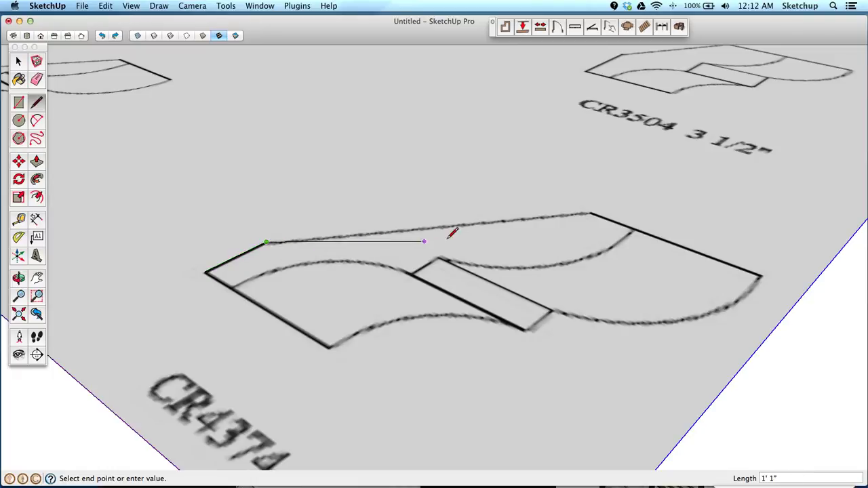
{"action": "left_click", "coordinate": [590, 213]}
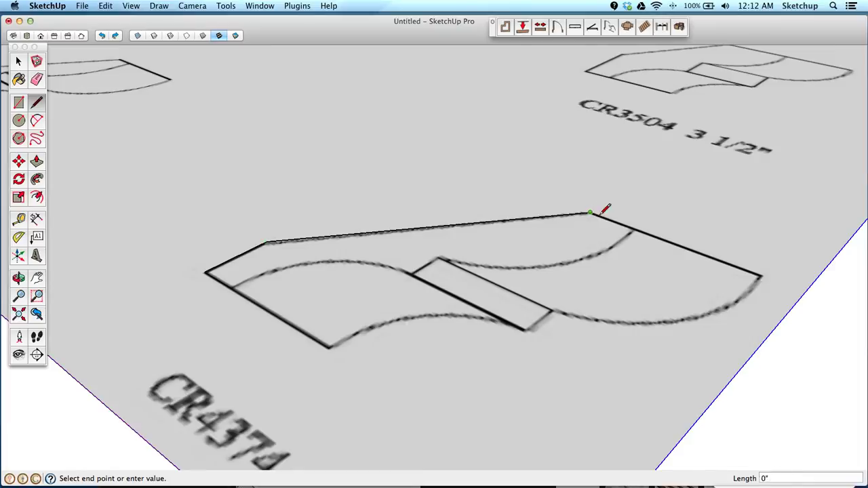
{"action": "left_click", "coordinate": [635, 230]}
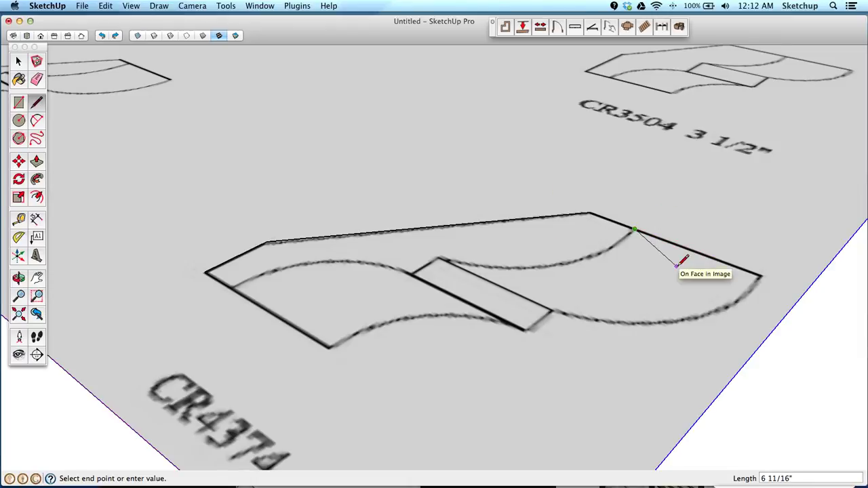
{"action": "key", "text": "space"}
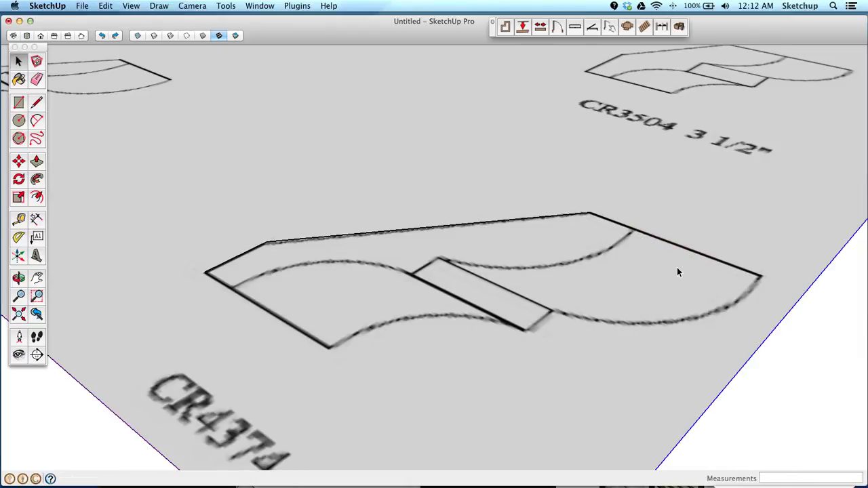
Draw a line along the short step edge of the profile.
{"action": "left_click", "coordinate": [37, 102]}
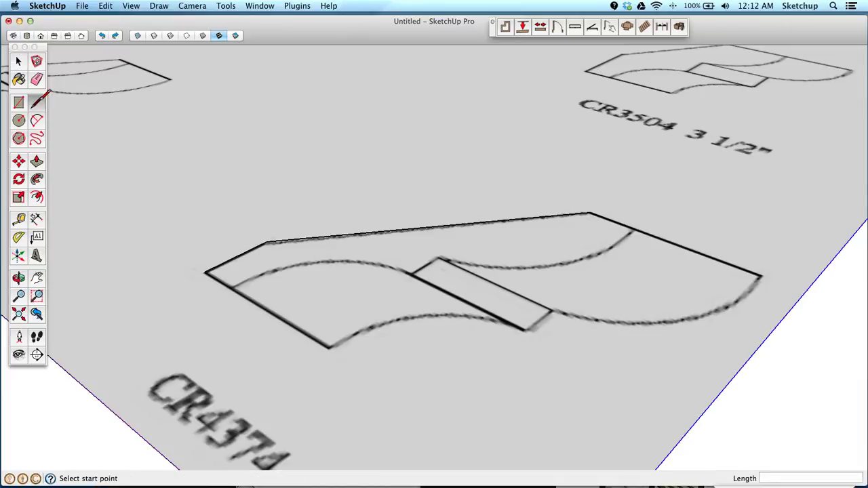
{"action": "left_click", "coordinate": [411, 274]}
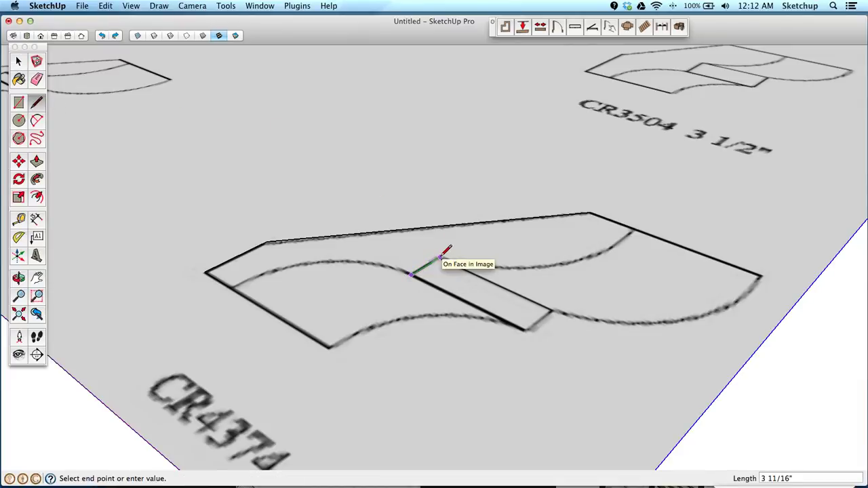
{"action": "left_click", "coordinate": [440, 258]}
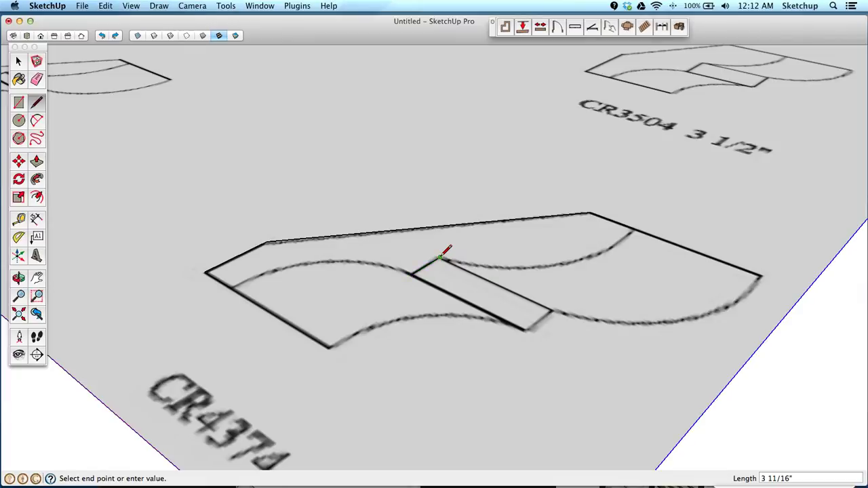
{"action": "key", "text": "space"}
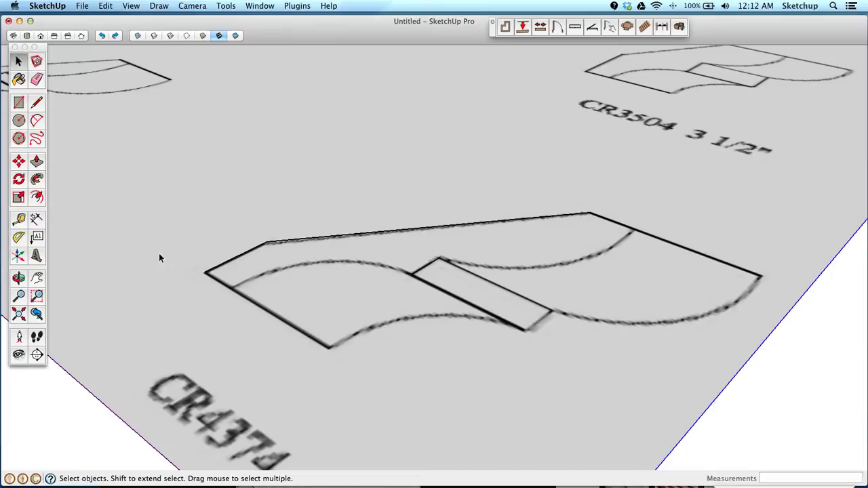
Draw a closed test shape off to the side, then undo it.
{"action": "left_click", "coordinate": [36, 103]}
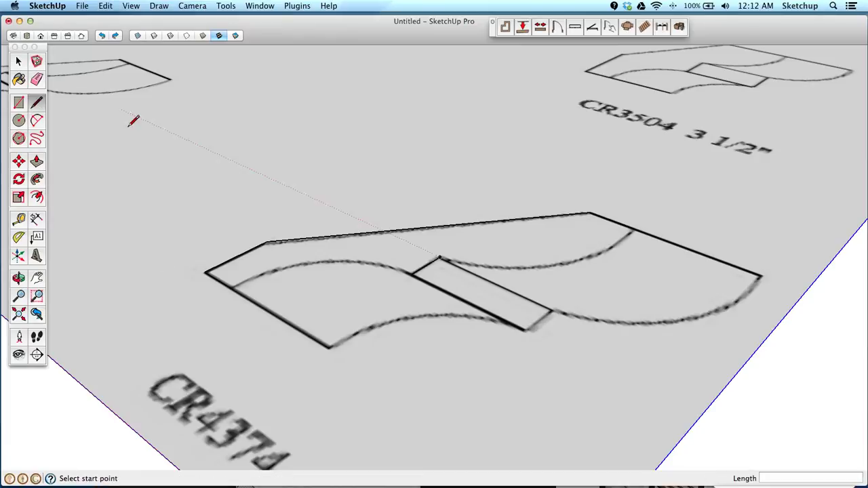
{"action": "left_click", "coordinate": [145, 187]}
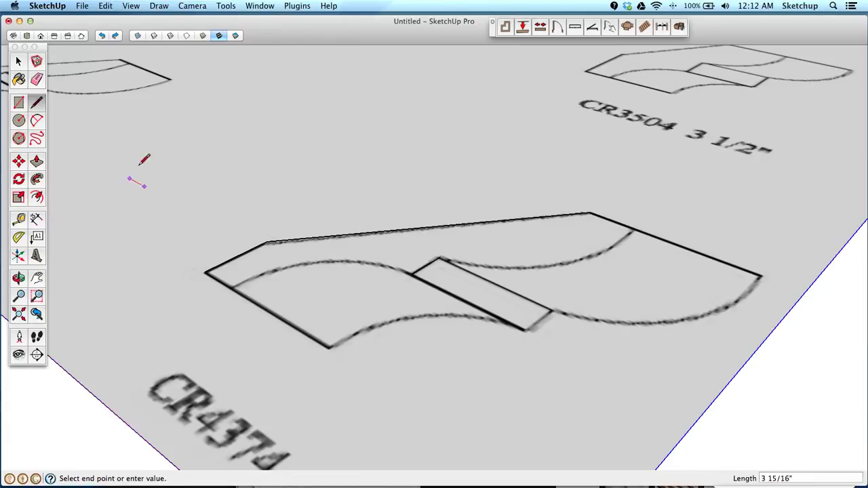
{"action": "left_click", "coordinate": [198, 146]}
{"action": "left_click", "coordinate": [316, 161]}
{"action": "left_click", "coordinate": [259, 185]}
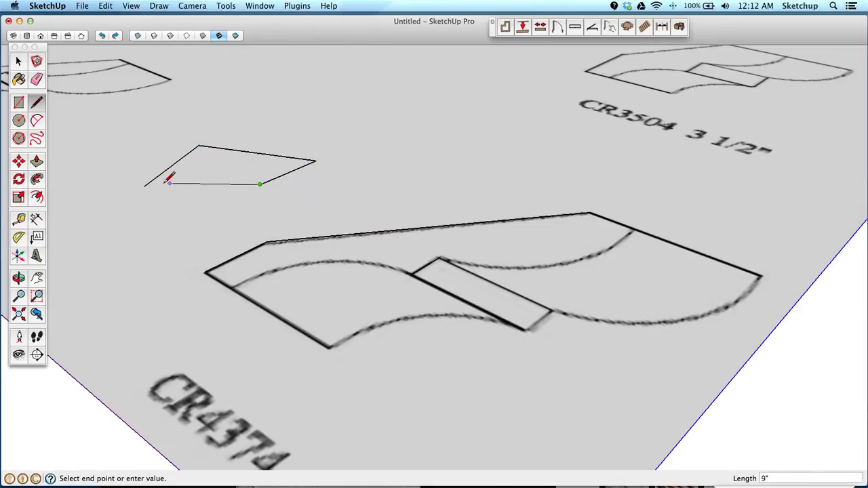
{"action": "left_click", "coordinate": [145, 186]}
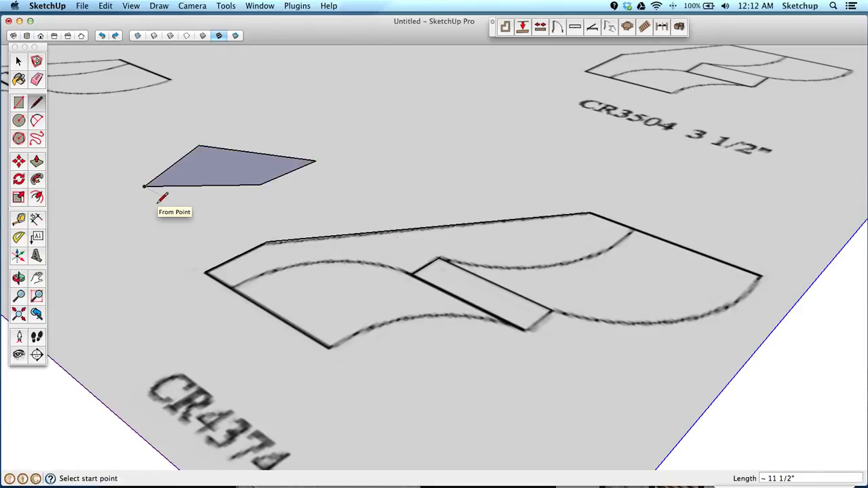
{"action": "key", "text": "super+z"}
{"action": "key", "text": "super+z"}
{"action": "key", "text": "super+z"}
{"action": "key", "text": "super+z"}
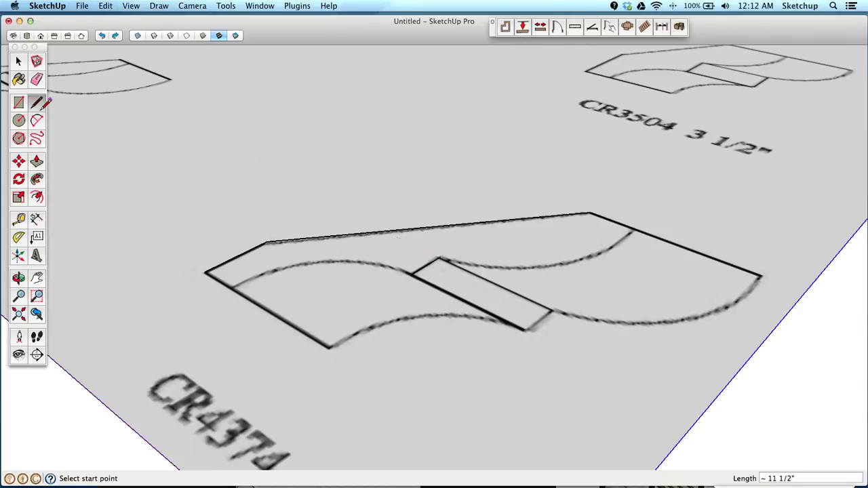
Draw arcs along the profile's right curve and left curve, setting each bulge.
{"action": "left_click", "coordinate": [37, 121]}
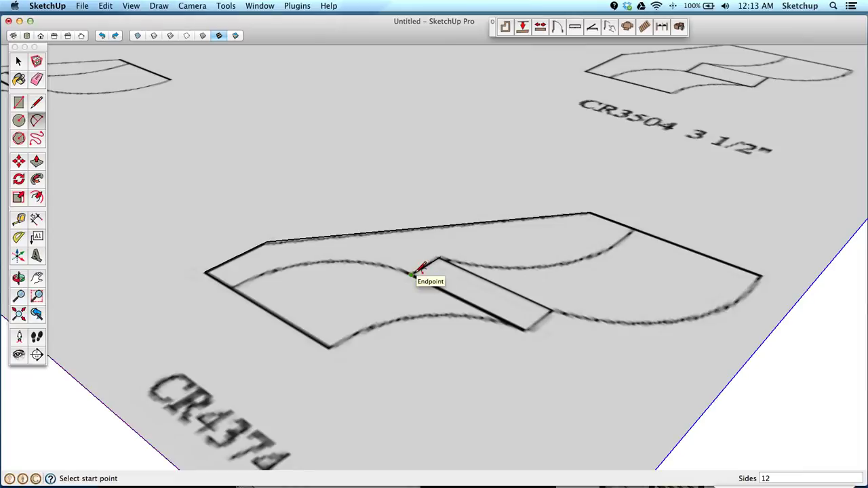
{"action": "left_click", "coordinate": [441, 258]}
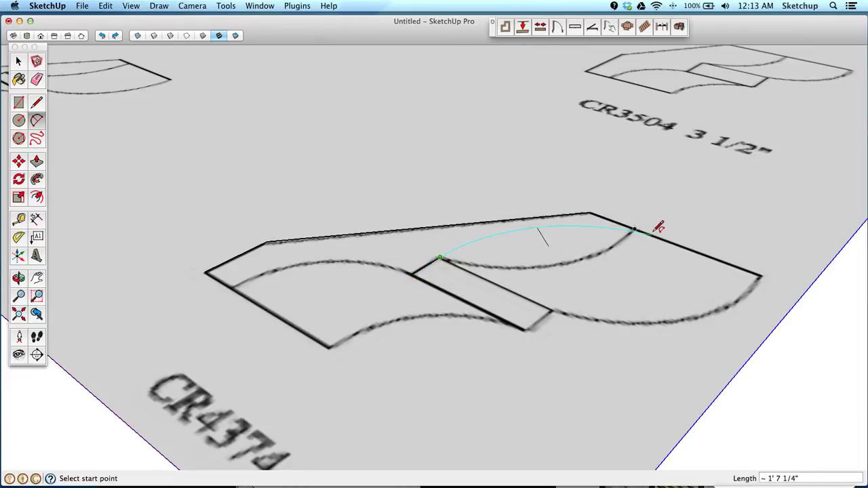
{"action": "left_click", "coordinate": [634, 229]}
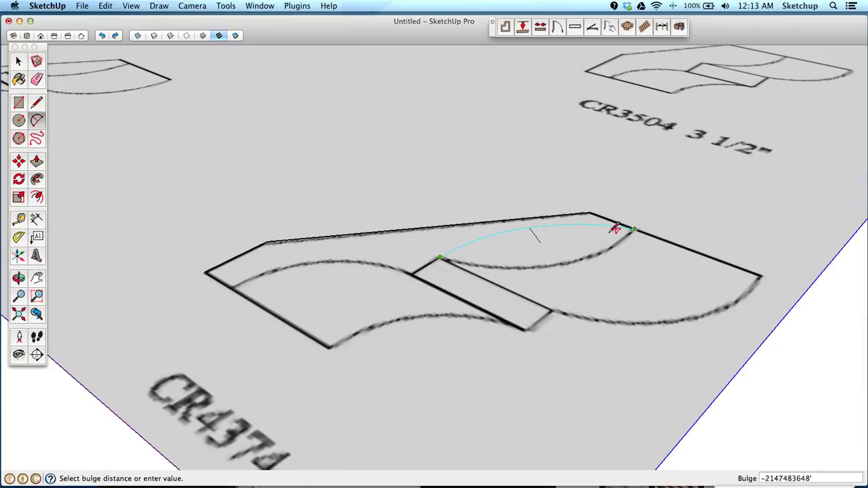
{"action": "left_click", "coordinate": [561, 262]}
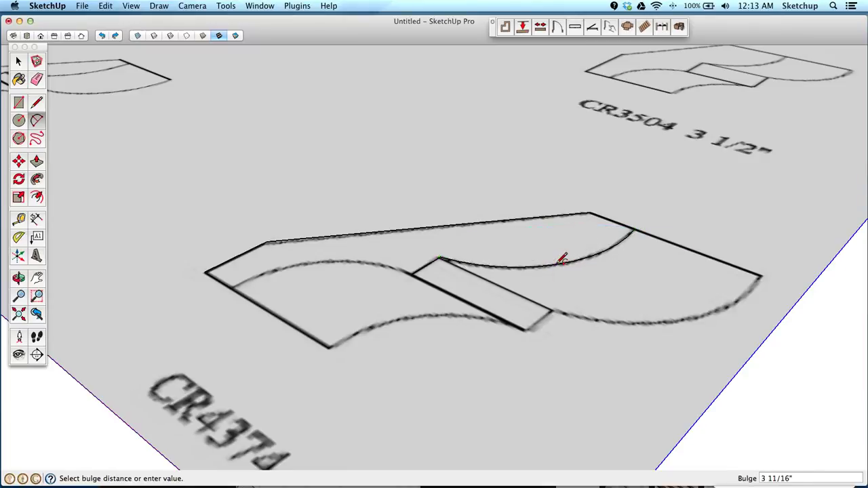
{"action": "left_click", "coordinate": [411, 274]}
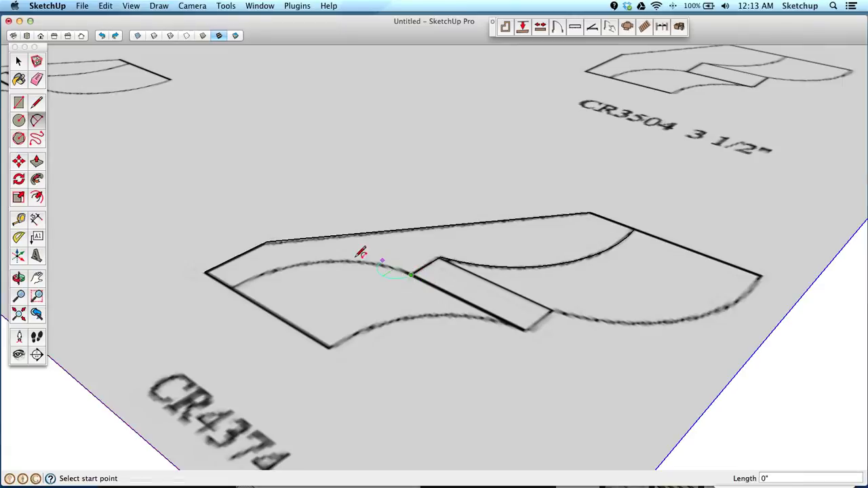
{"action": "left_click", "coordinate": [232, 288]}
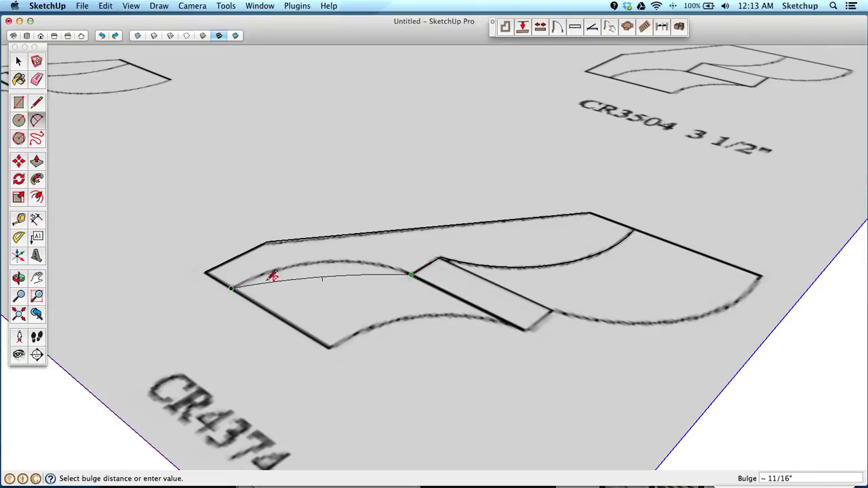
{"action": "left_click", "coordinate": [324, 254]}
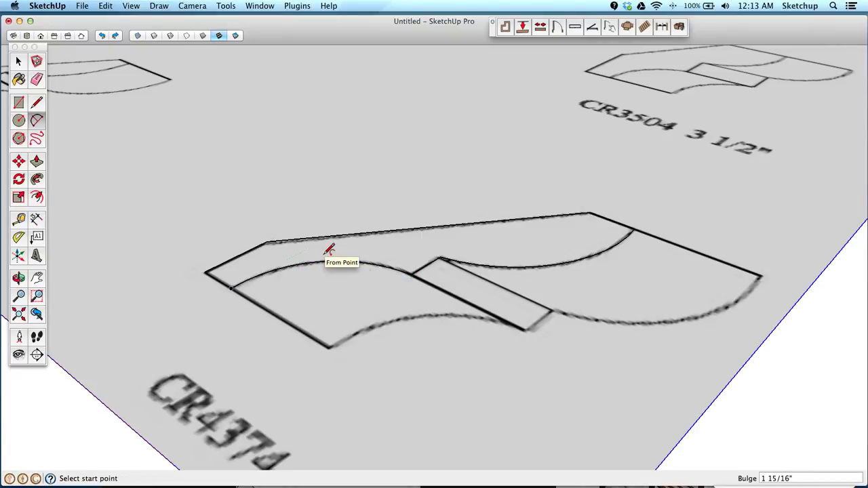
Undo the poorly fitting left arc and redraw it so the outline closes into a face.
{"action": "scroll", "coordinate": [637, 234], "scroll_direction": "up", "scroll_amount": 1}
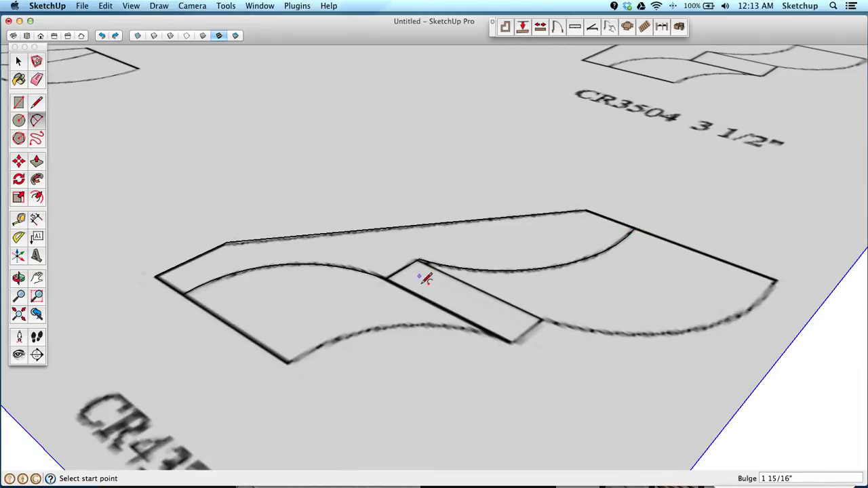
{"action": "mouse_move", "coordinate": [485, 346]}
{"action": "middle_mouse_down"}
{"action": "mouse_move", "coordinate": [442, 217]}
{"action": "mouse_move", "coordinate": [402, 199]}
{"action": "mouse_move", "coordinate": [355, 196]}
{"action": "mouse_move", "coordinate": [345, 233]}
{"action": "mouse_move", "coordinate": [415, 291]}
{"action": "mouse_move", "coordinate": [570, 293]}
{"action": "mouse_move", "coordinate": [603, 251]}
{"action": "mouse_move", "coordinate": [564, 205]}
{"action": "mouse_move", "coordinate": [461, 195]}
{"action": "mouse_move", "coordinate": [500, 329]}
{"action": "mouse_move", "coordinate": [498, 428]}
{"action": "middle_mouse_up"}
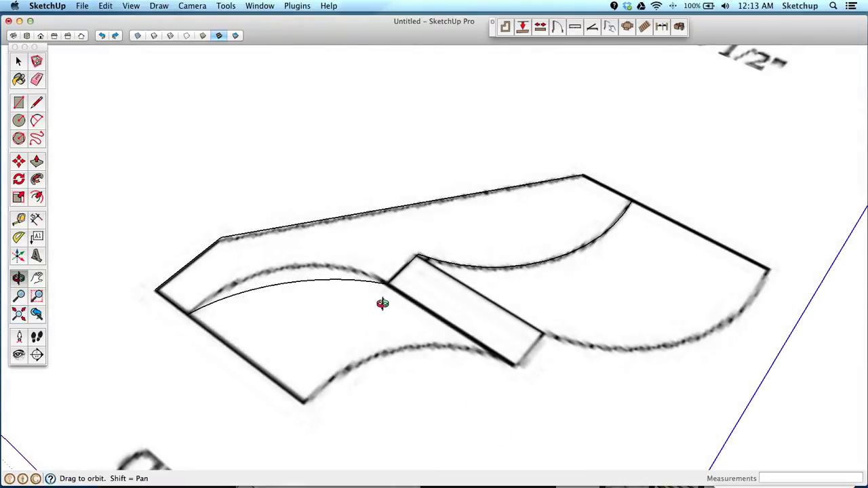
{"action": "key", "text": "super+z"}
{"action": "left_click", "coordinate": [38, 120]}
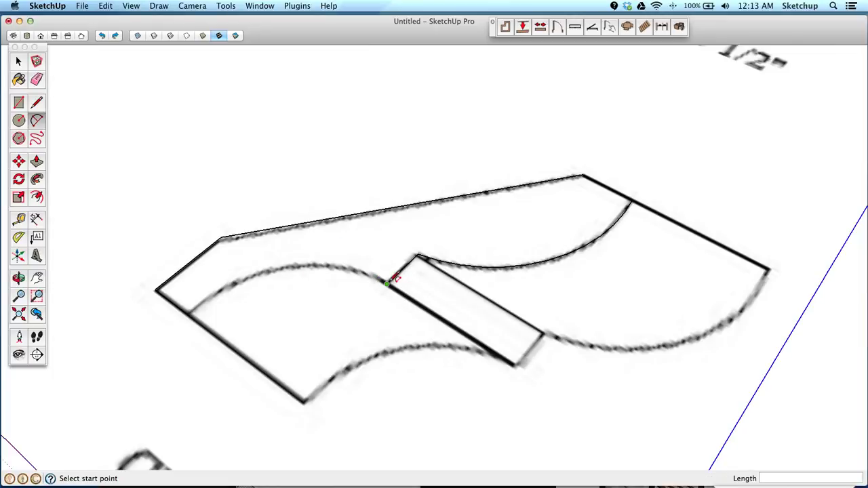
{"action": "left_click", "coordinate": [387, 282]}
{"action": "left_click", "coordinate": [186, 314]}
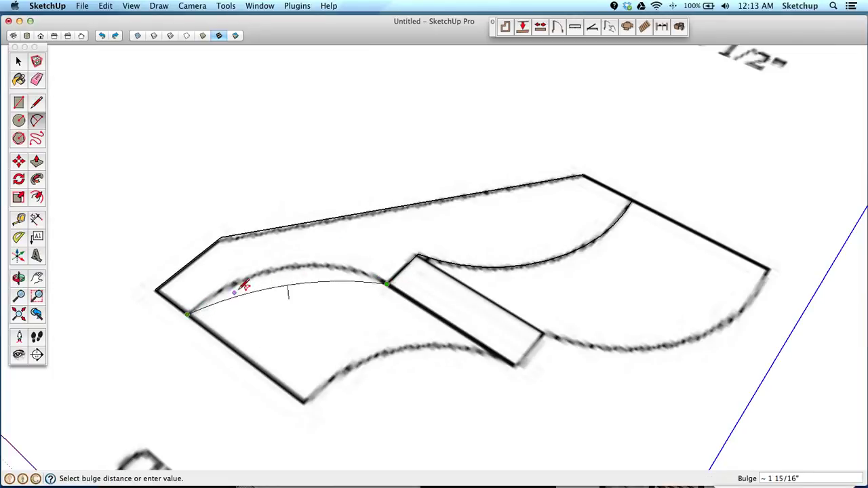
{"action": "scroll", "coordinate": [285, 273], "scroll_direction": "up", "scroll_amount": 4}
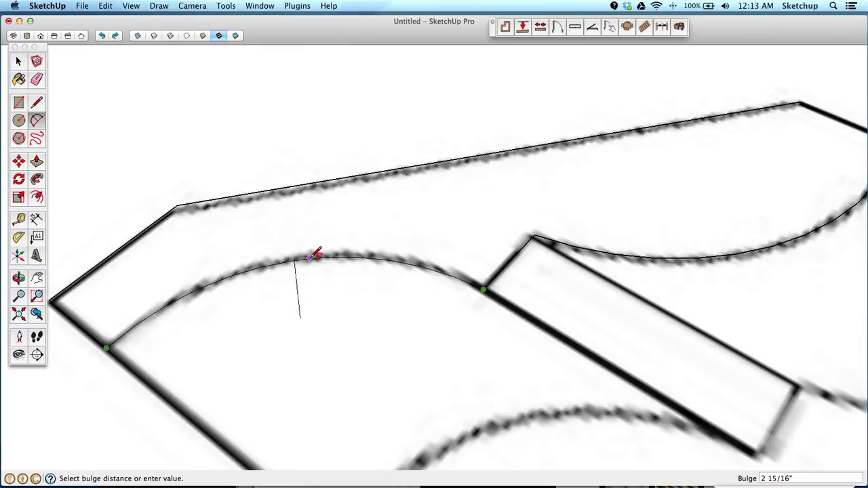
{"action": "left_click", "coordinate": [315, 255]}
{"action": "scroll", "coordinate": [315, 255], "scroll_direction": "down", "scroll_amount": 6}
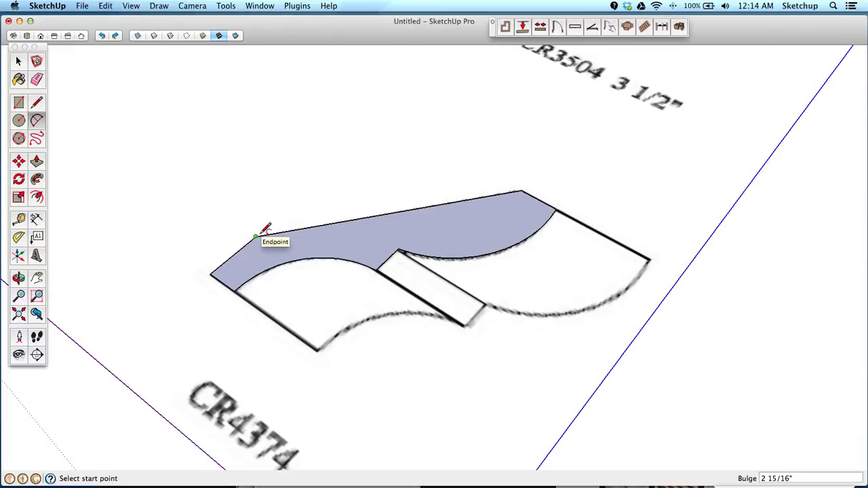
{"action": "left_click", "coordinate": [18, 62]}
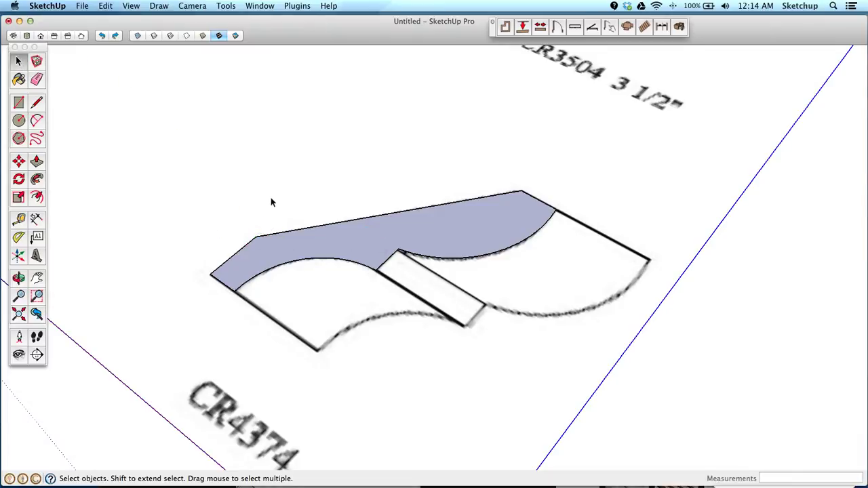
Tape-measure the profile from left endpoint to right corner and resize the model to 4 3/8".
{"action": "scroll", "coordinate": [281, 203], "scroll_direction": "down", "scroll_amount": 5}
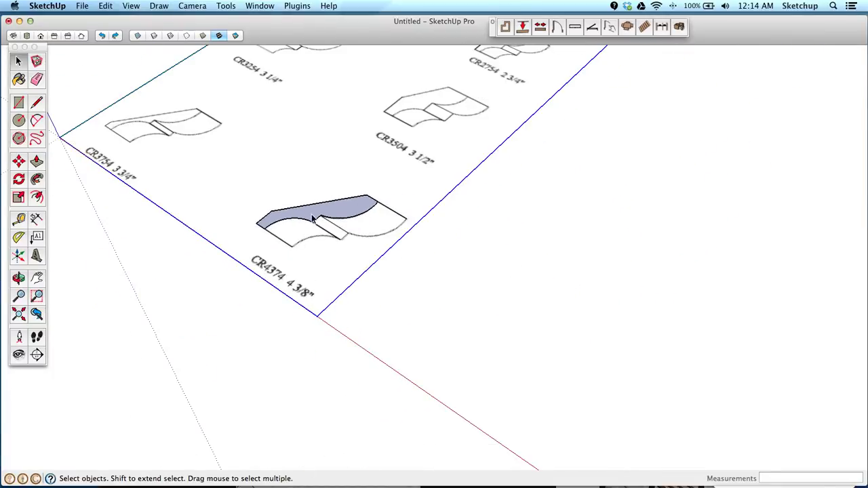
{"action": "scroll", "coordinate": [312, 219], "scroll_direction": "up", "scroll_amount": 3}
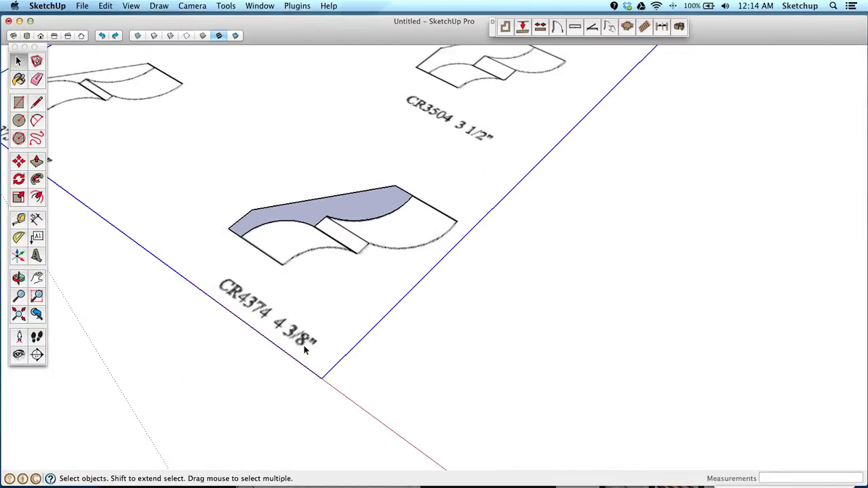
{"action": "scroll", "coordinate": [284, 224], "scroll_direction": "up", "scroll_amount": 4}
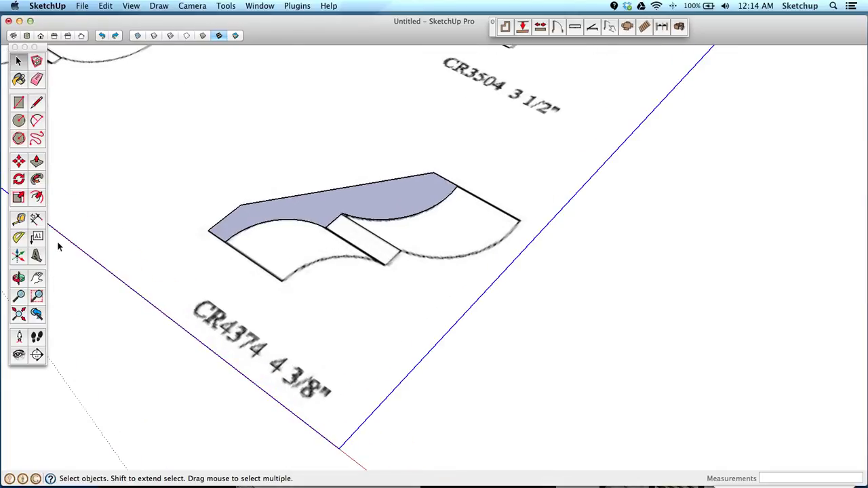
{"action": "left_click", "coordinate": [18, 219]}
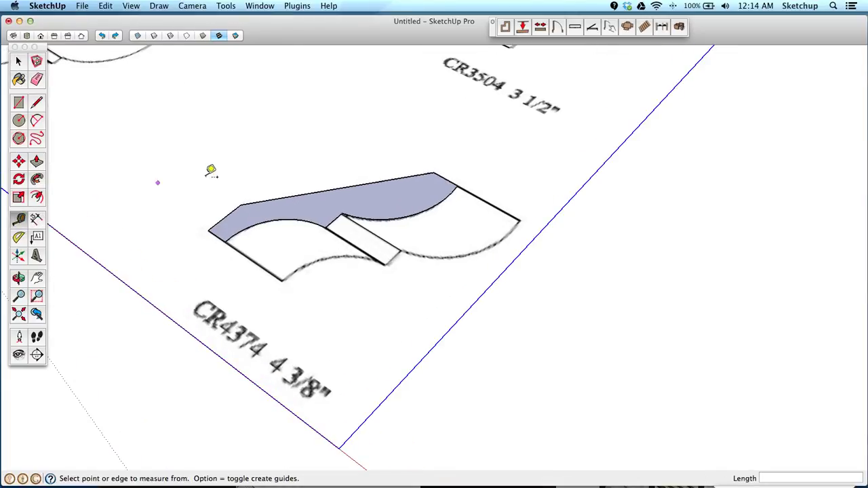
{"action": "left_click", "coordinate": [208, 231]}
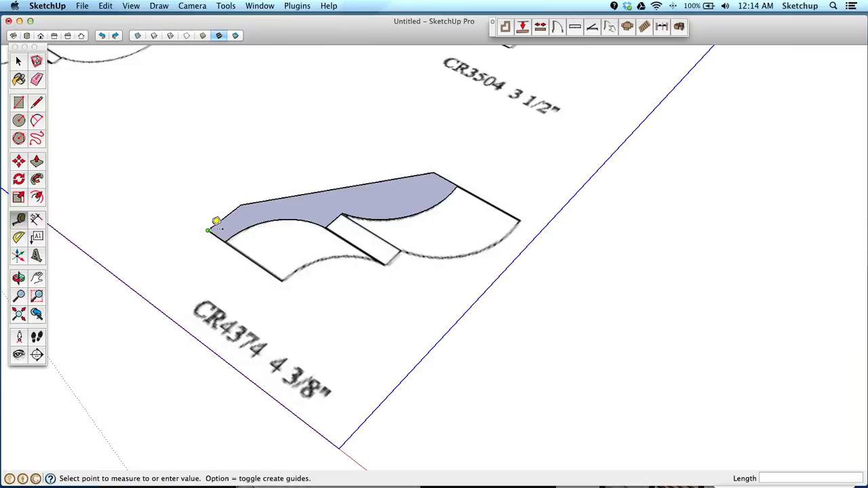
{"action": "left_click", "coordinate": [460, 179]}
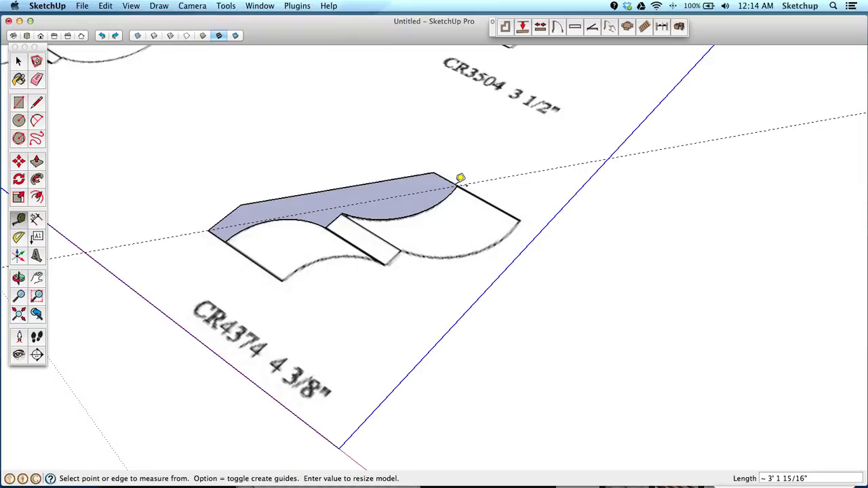
{"action": "type", "text": "4 3/8"}
{"action": "key", "text": "Return"}
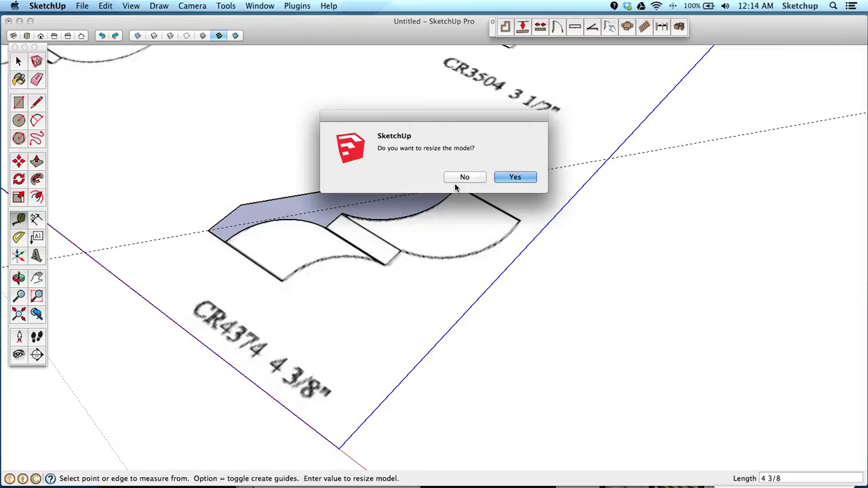
{"action": "key", "text": "Return"}
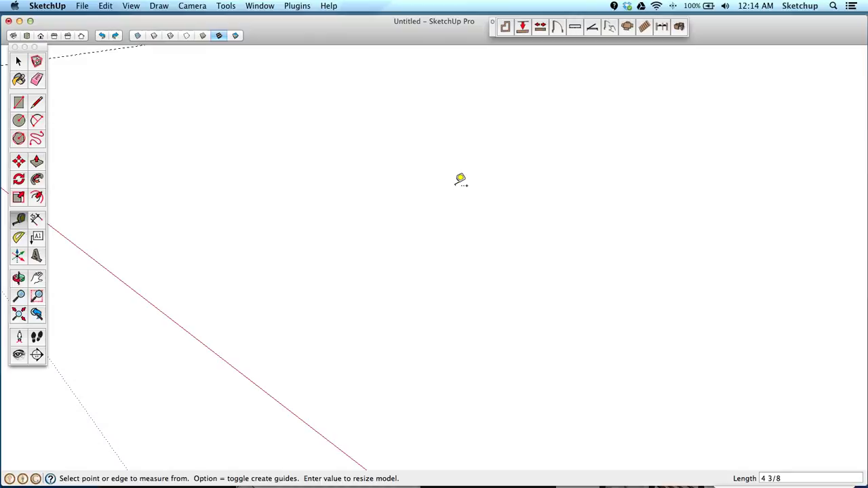
Zoom to fit the resized model and erase the dashed guide line.
{"action": "key", "text": "super+shift+e"}
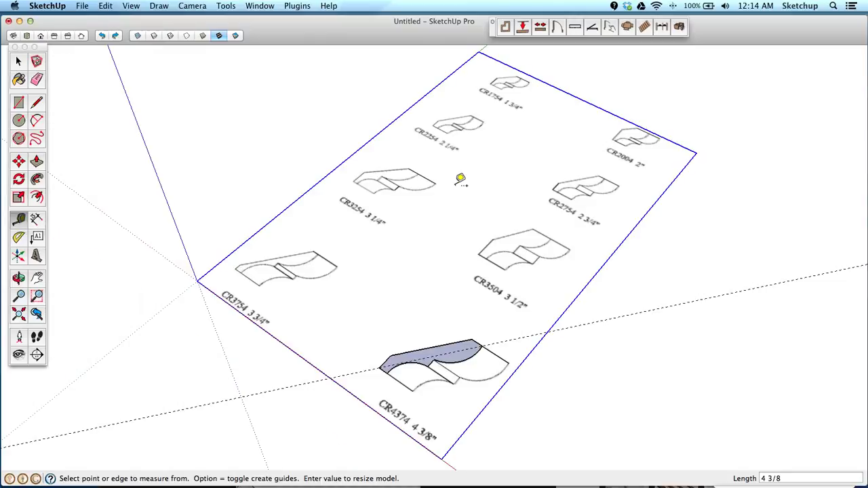
{"action": "scroll", "coordinate": [488, 403], "scroll_direction": "up", "scroll_amount": 6}
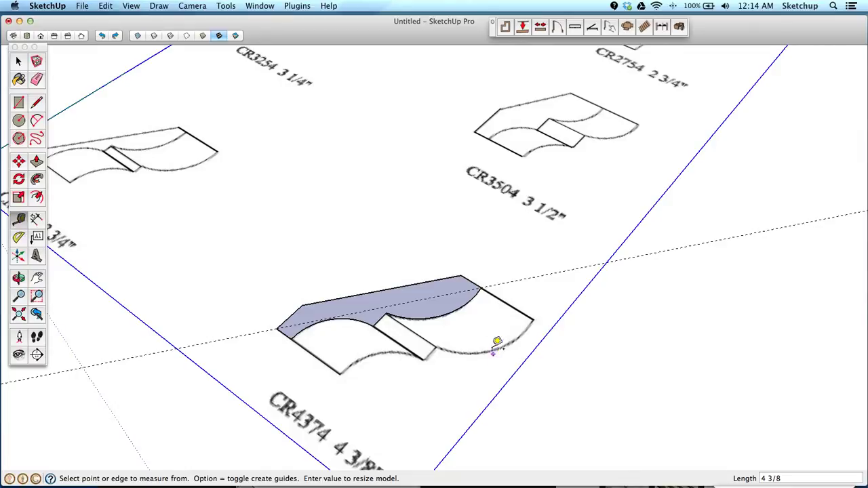
{"action": "key", "text": "e"}
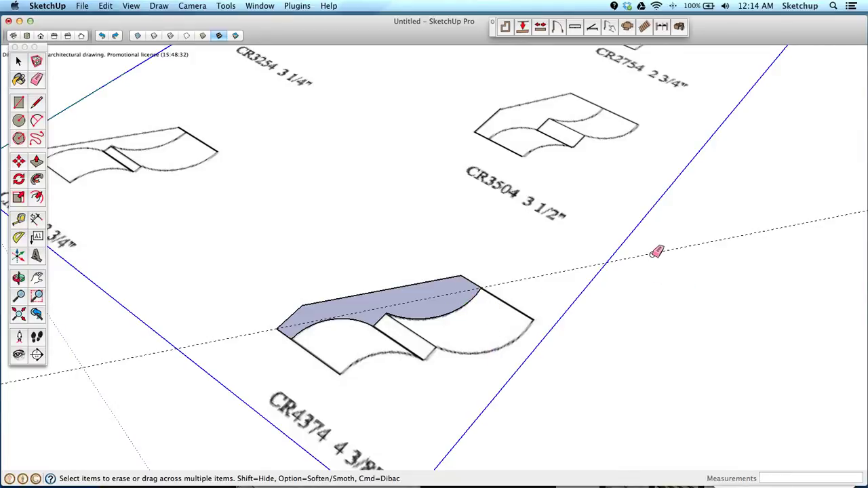
{"action": "left_click", "coordinate": [656, 251]}
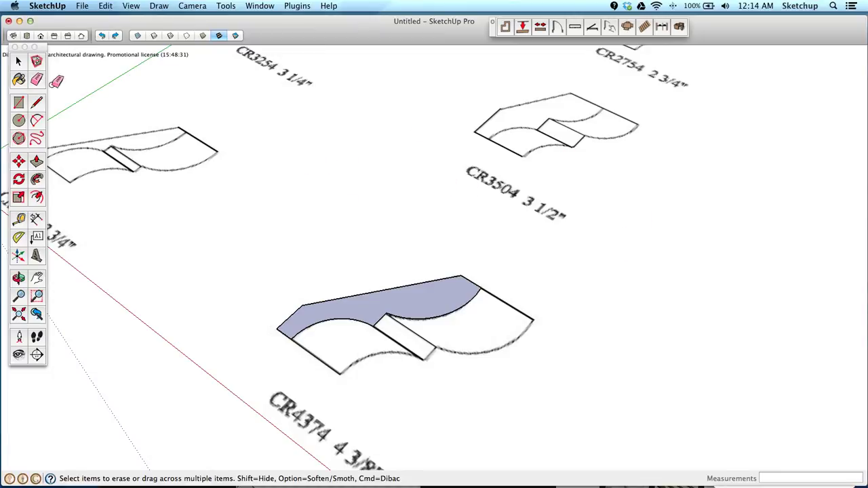
Delete the reference sheet rectangle, leaving only the CR4374 profile face.
{"action": "key", "text": "space"}
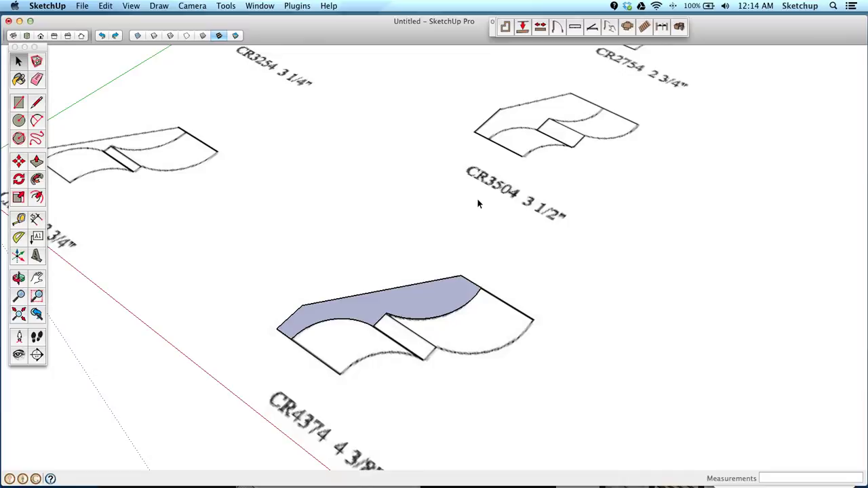
{"action": "left_click", "coordinate": [596, 252]}
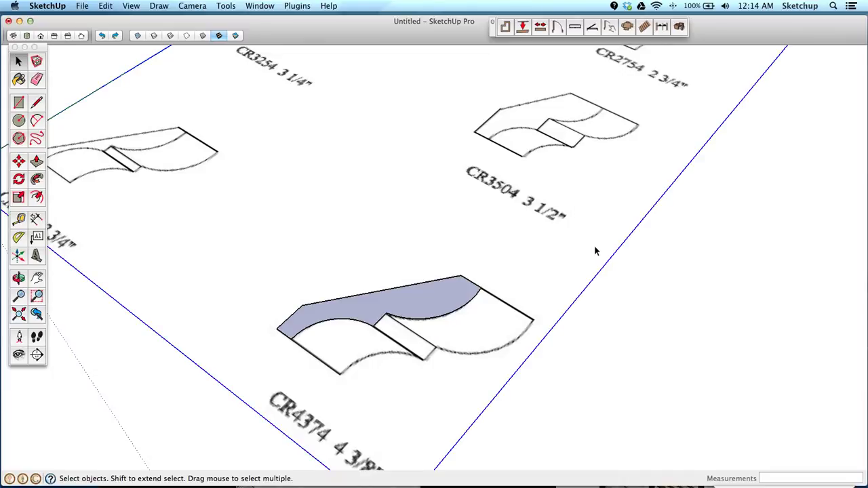
{"action": "key", "text": "Delete"}
{"action": "scroll", "coordinate": [595, 252], "scroll_direction": "down", "scroll_amount": 3}
{"action": "middle_click_drag", "start_coordinate": [595, 248], "coordinate": [730, 241]}
{"action": "scroll", "coordinate": [730, 240], "scroll_direction": "up", "scroll_amount": 2}
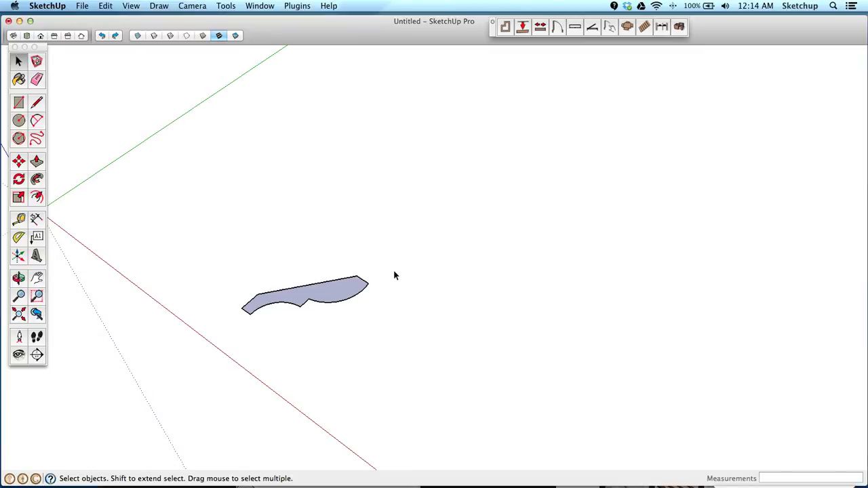
Make the traced CR4374 profile face into a group.
{"action": "left_click", "coordinate": [330, 294]}
{"action": "right_click", "coordinate": [330, 294]}
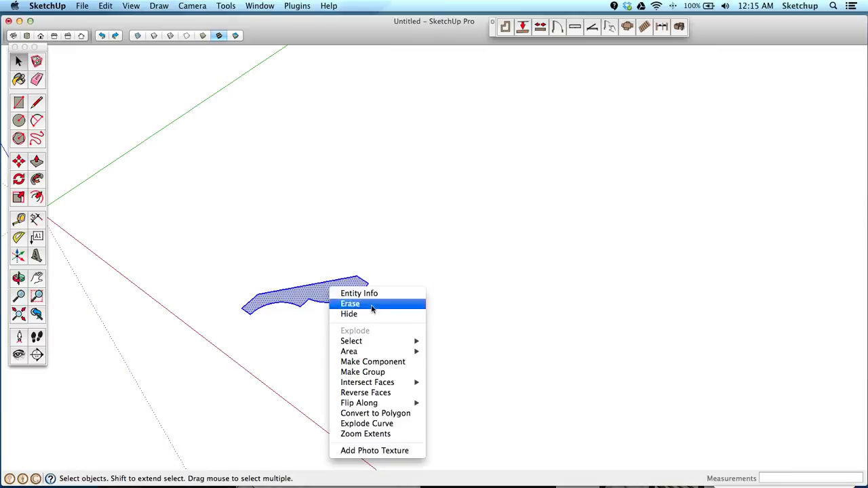
{"action": "left_click", "coordinate": [375, 373]}
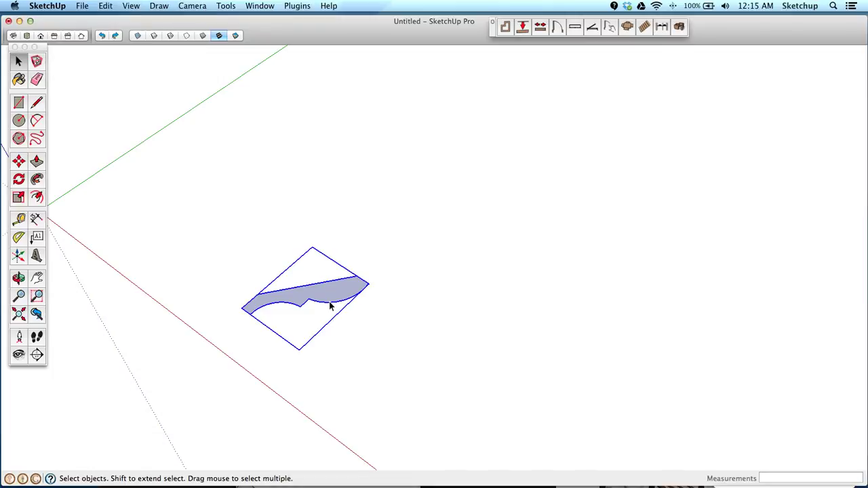
Orbit around the grouped profile lying flat on the ground plane.
{"action": "key", "text": "o"}
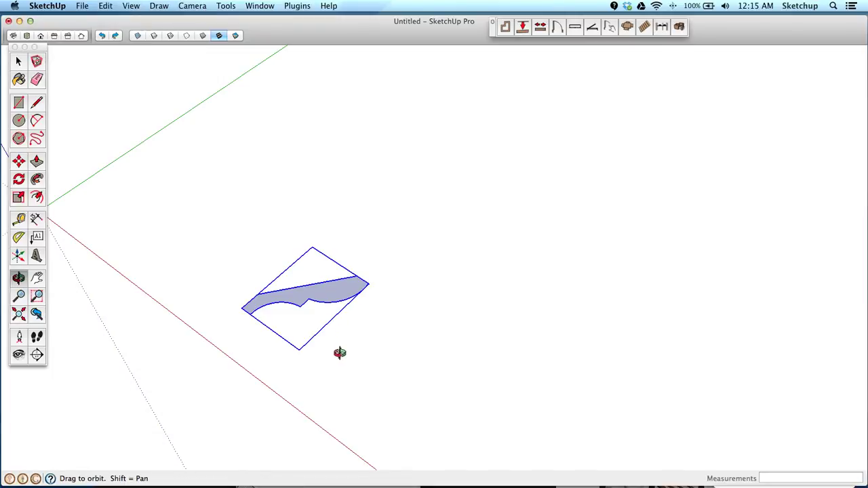
{"action": "left_click_drag", "start_coordinate": [339, 353], "coordinate": [304, 300]}
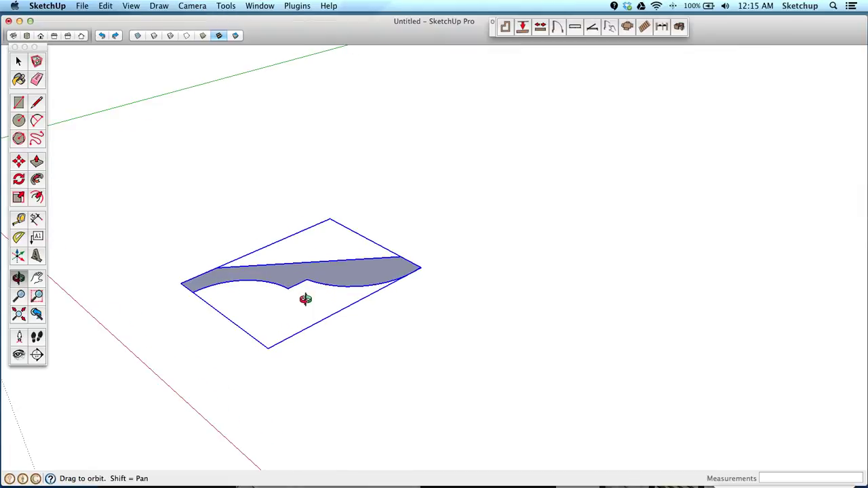
{"action": "left_click", "coordinate": [19, 161]}
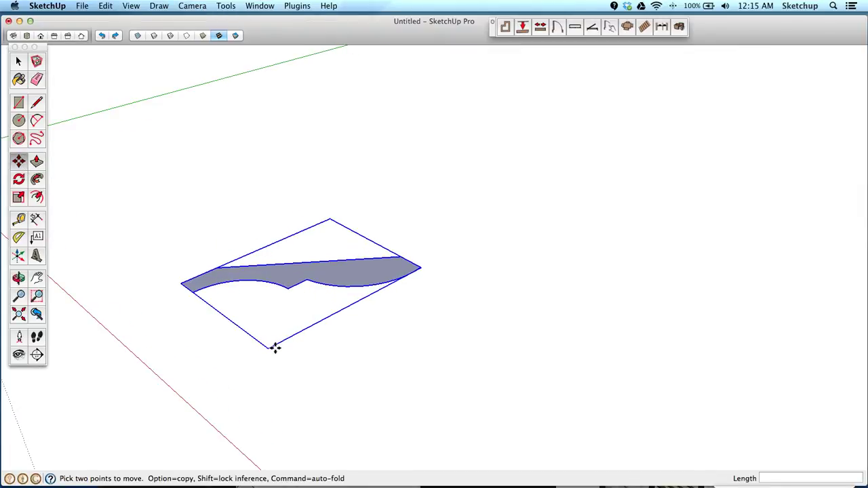
Rotate the grouped CR4374 profile -90° to stand upright, then orbit and zoom out to check it.
{"action": "mouse_move", "coordinate": [284, 341]}
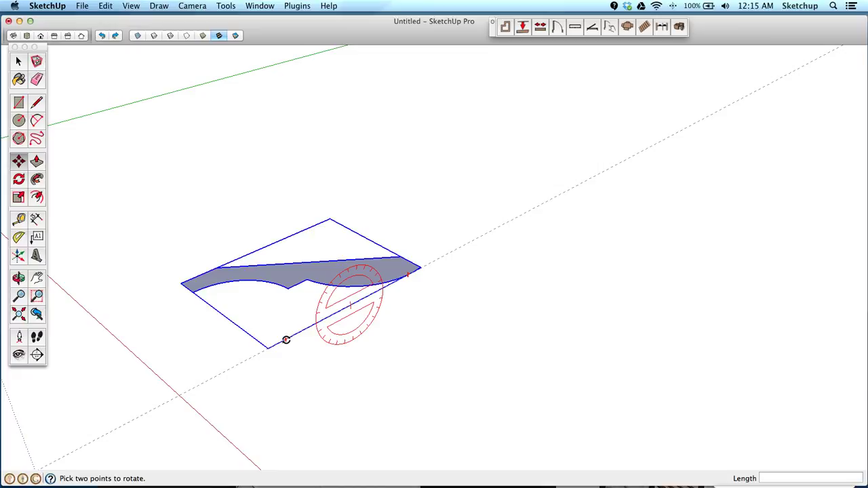
{"action": "left_click_drag", "start_coordinate": [286, 340], "coordinate": [352, 354]}
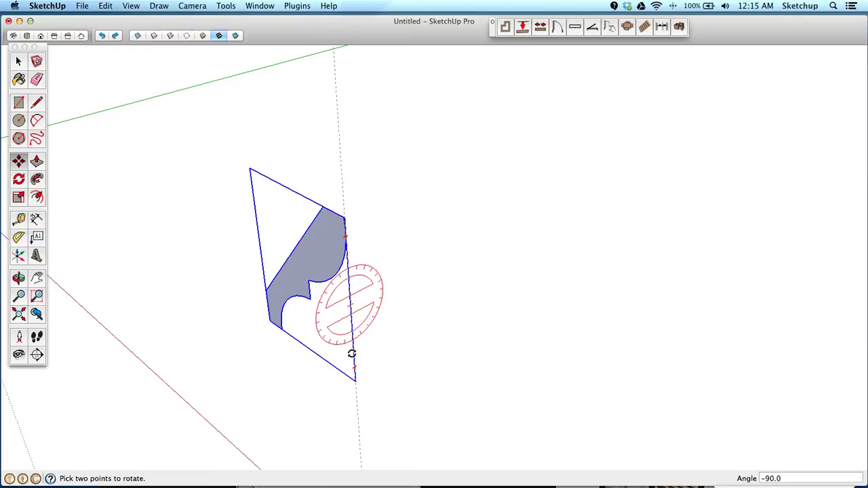
{"action": "left_click_drag", "start_coordinate": [352, 354], "coordinate": [350, 353]}
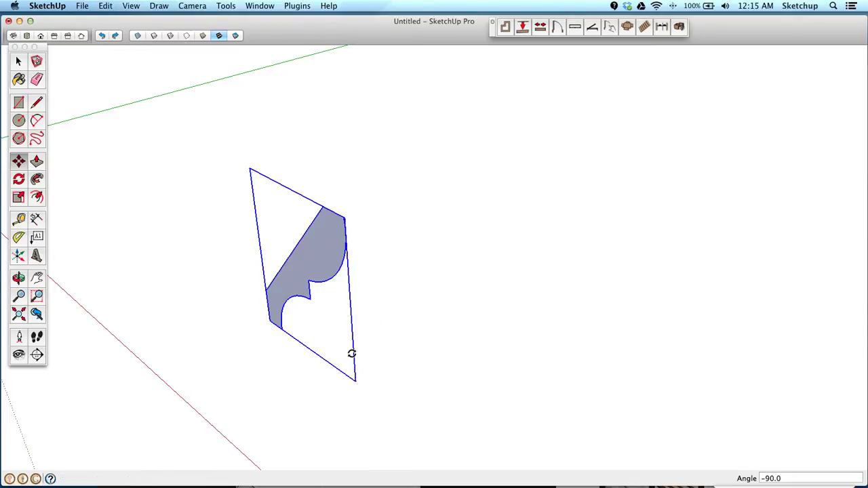
{"action": "scroll", "coordinate": [308, 316], "scroll_direction": "down", "scroll_amount": 5}
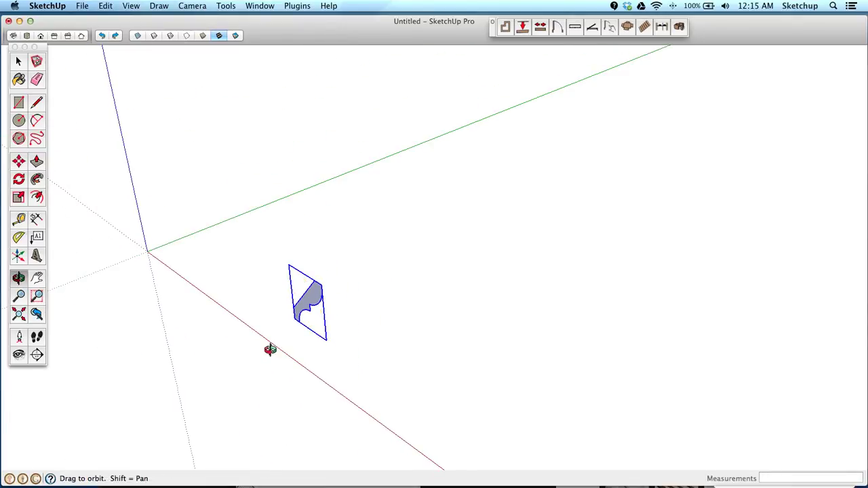
{"action": "middle_click_drag", "start_coordinate": [271, 349], "coordinate": [420, 384]}
{"action": "middle_click_drag", "start_coordinate": [482, 363], "coordinate": [448, 384]}
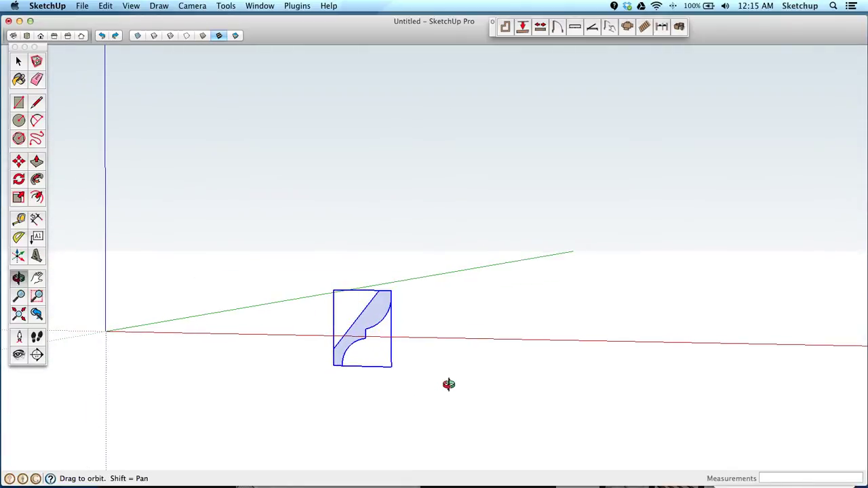
{"action": "middle_click_drag", "start_coordinate": [464, 327], "coordinate": [297, 339]}
{"action": "scroll", "coordinate": [343, 283], "scroll_direction": "down", "scroll_amount": 5}
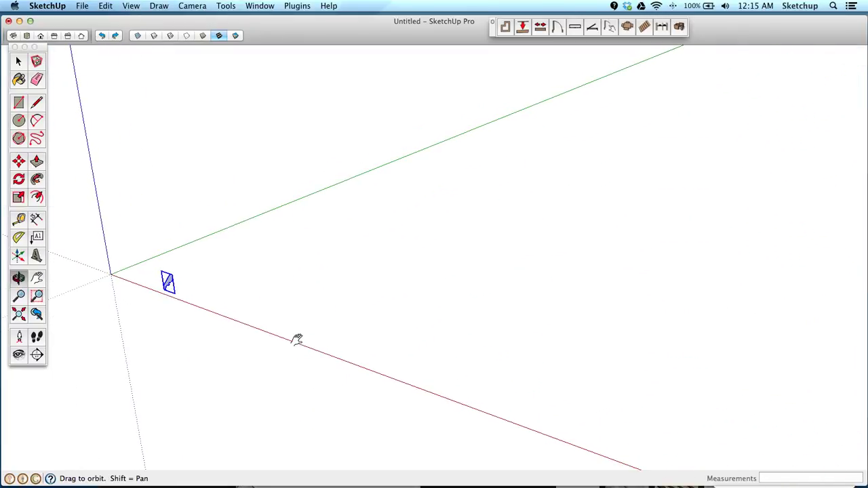
Draw a 10',12' rectangle on the ground next to the upright CR4374 profile.
{"action": "left_click", "coordinate": [19, 102]}
{"action": "left_click", "coordinate": [231, 260]}
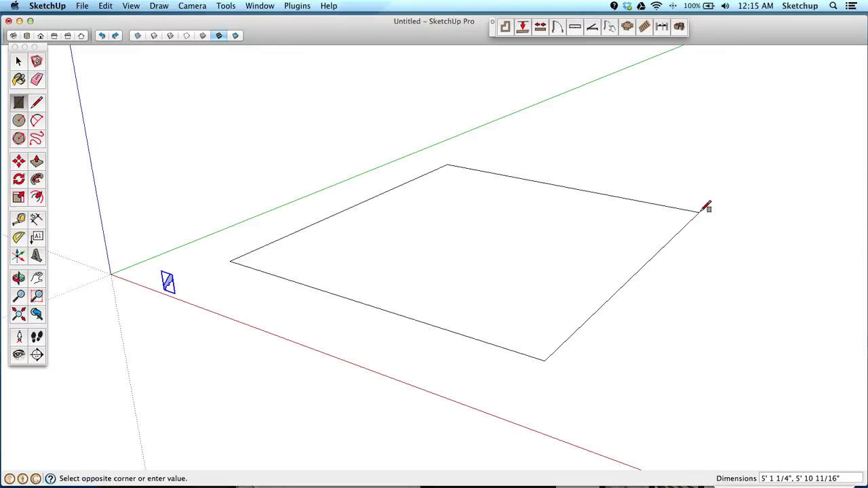
{"action": "type", "text": "10',12"}
{"action": "key", "text": "Return"}
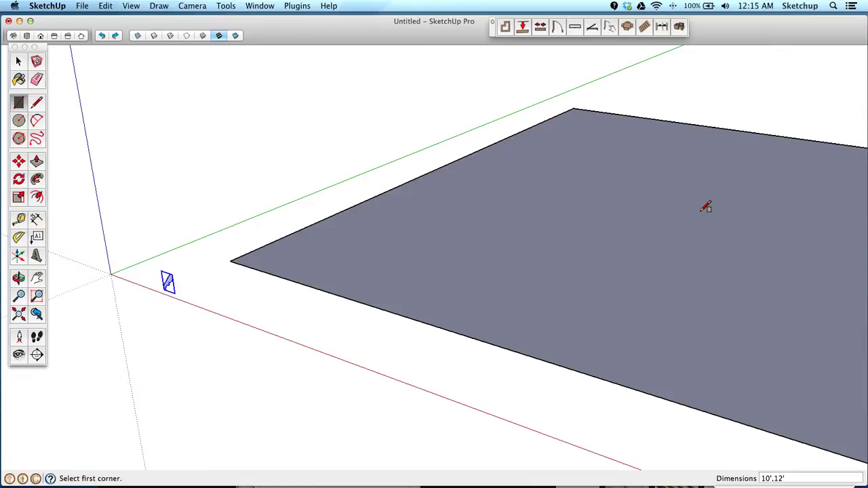
{"action": "scroll", "coordinate": [693, 229], "scroll_direction": "down", "scroll_amount": 5}
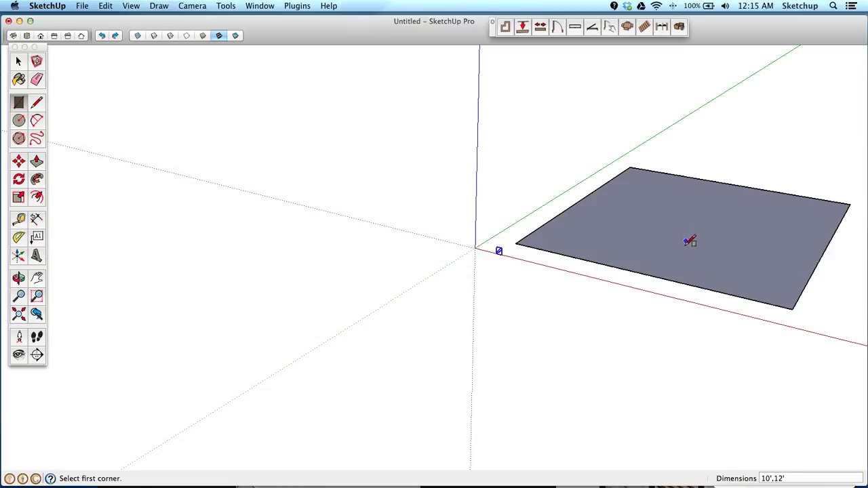
{"action": "key", "text": "h"}
{"action": "left_click_drag", "start_coordinate": [643, 246], "coordinate": [438, 246]}
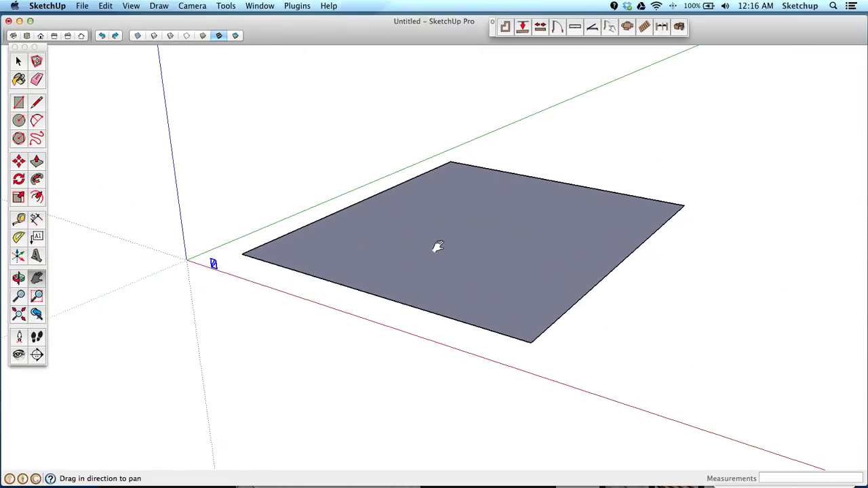
{"action": "scroll", "coordinate": [438, 246], "scroll_direction": "up", "scroll_amount": 1}
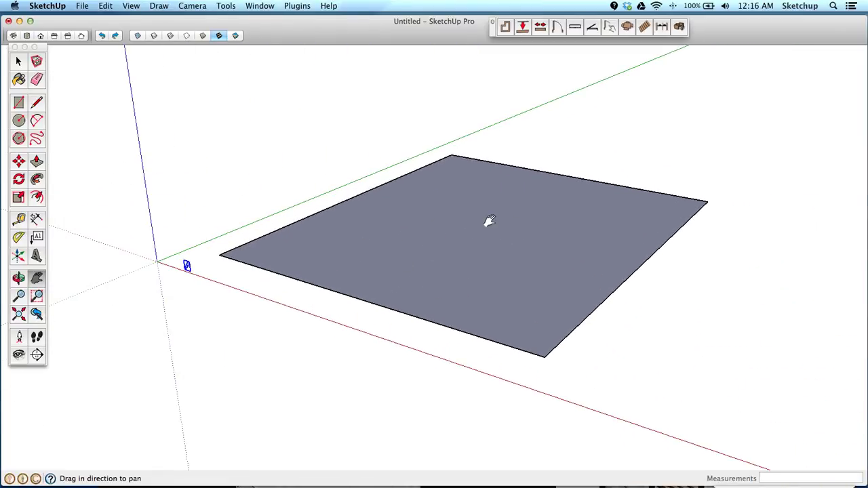
Offset the floor rectangle's outline 4" inward to form a border strip.
{"action": "left_click", "coordinate": [40, 199]}
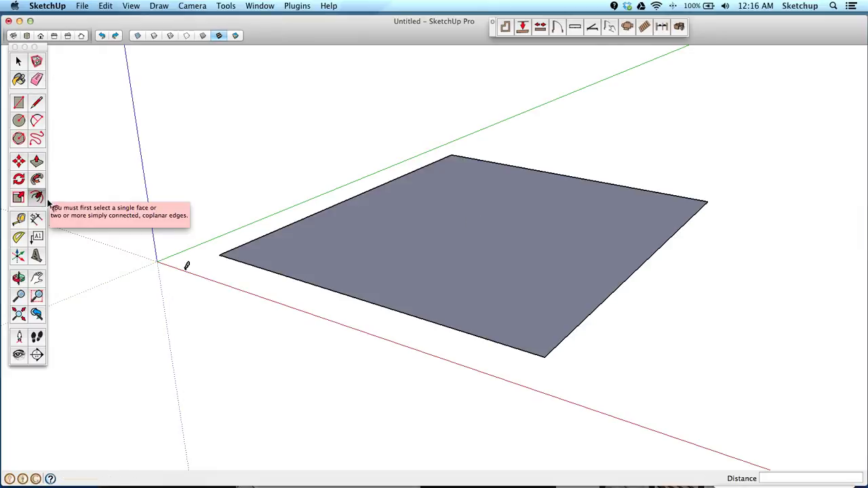
{"action": "left_click", "coordinate": [303, 237]}
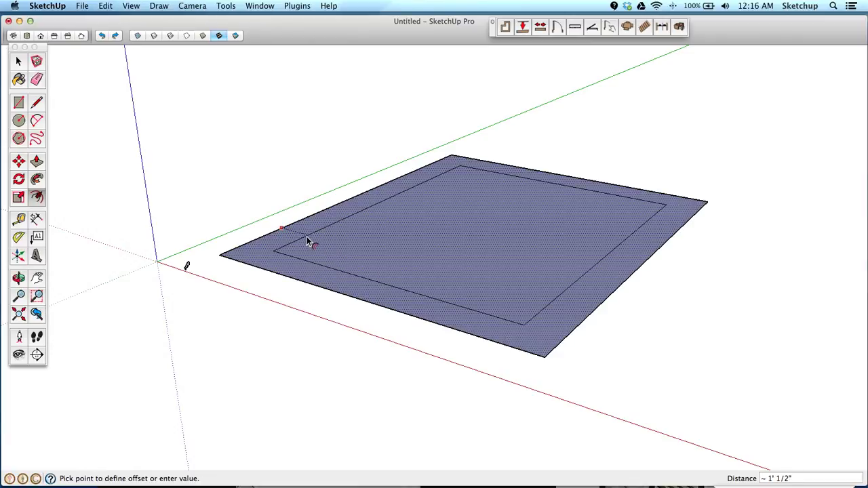
{"action": "type", "text": "4"}
{"action": "key", "text": "Return"}
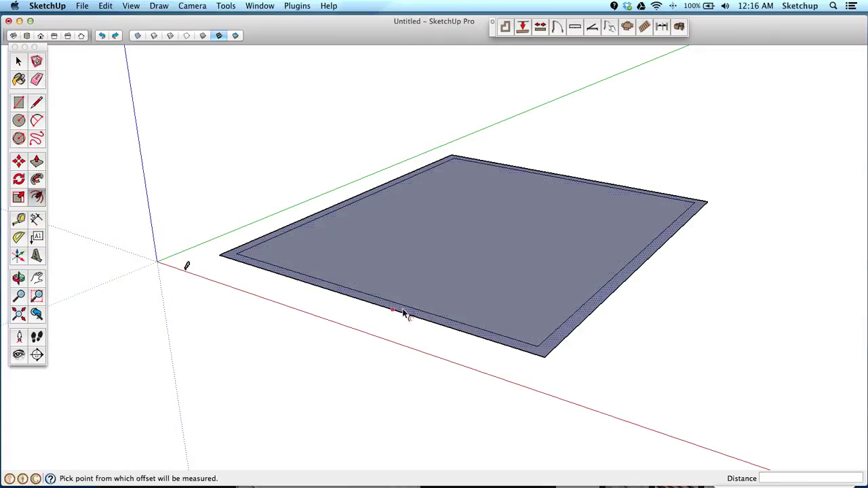
{"action": "scroll", "coordinate": [549, 346], "scroll_direction": "up", "scroll_amount": 2}
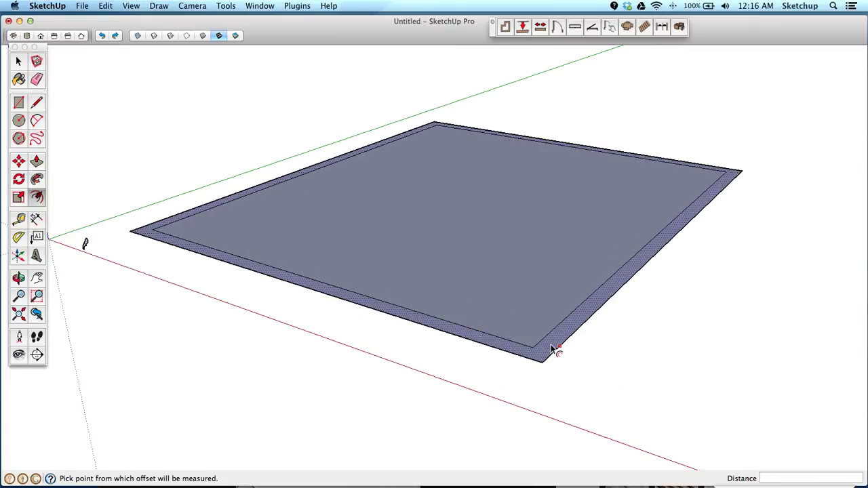
{"action": "scroll", "coordinate": [551, 344], "scroll_direction": "up", "scroll_amount": 2}
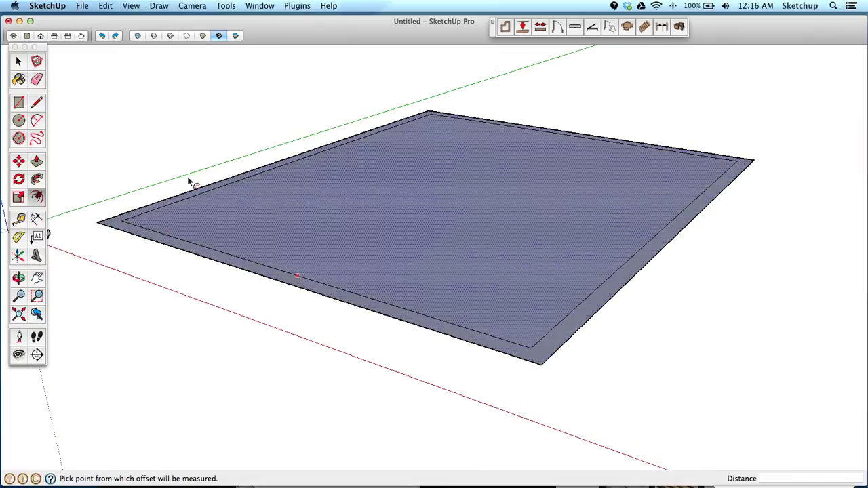
Draw short lines joining the inner and outer corners on the right and left sides.
{"action": "left_click", "coordinate": [37, 103]}
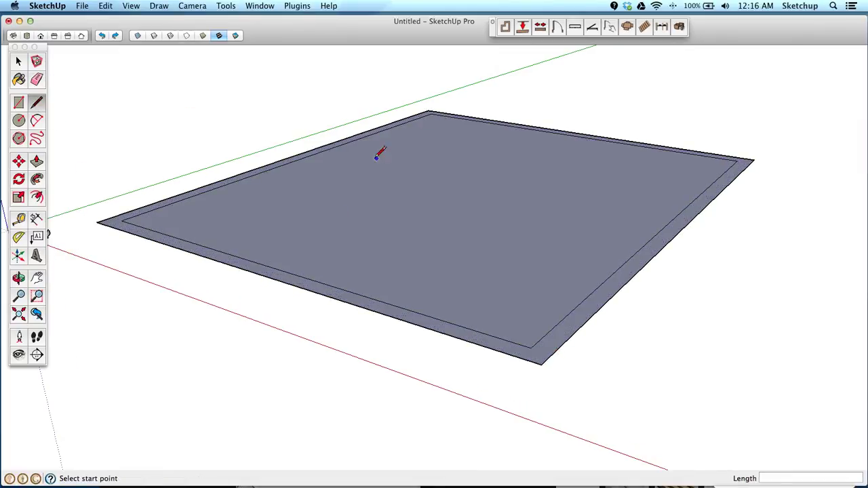
{"action": "scroll", "coordinate": [531, 347], "scroll_direction": "up", "scroll_amount": 1}
{"action": "left_click", "coordinate": [532, 347]}
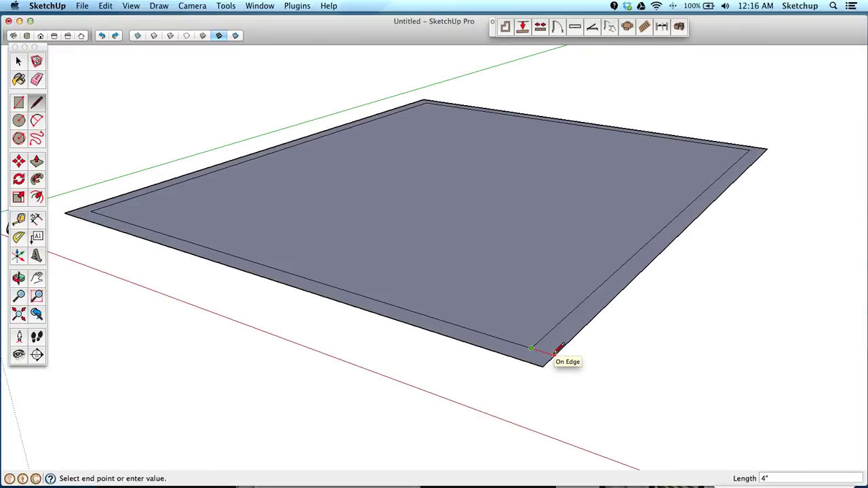
{"action": "left_click", "coordinate": [557, 350]}
{"action": "scroll", "coordinate": [62, 193], "scroll_direction": "down", "scroll_amount": 2}
{"action": "scroll", "coordinate": [62, 193], "scroll_direction": "up", "scroll_amount": 2}
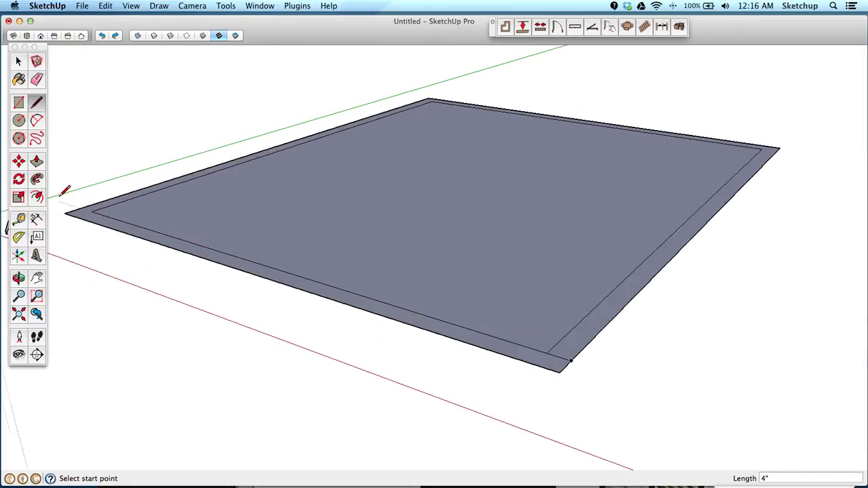
{"action": "scroll", "coordinate": [65, 193], "scroll_direction": "up", "scroll_amount": 2}
{"action": "left_click", "coordinate": [120, 220]}
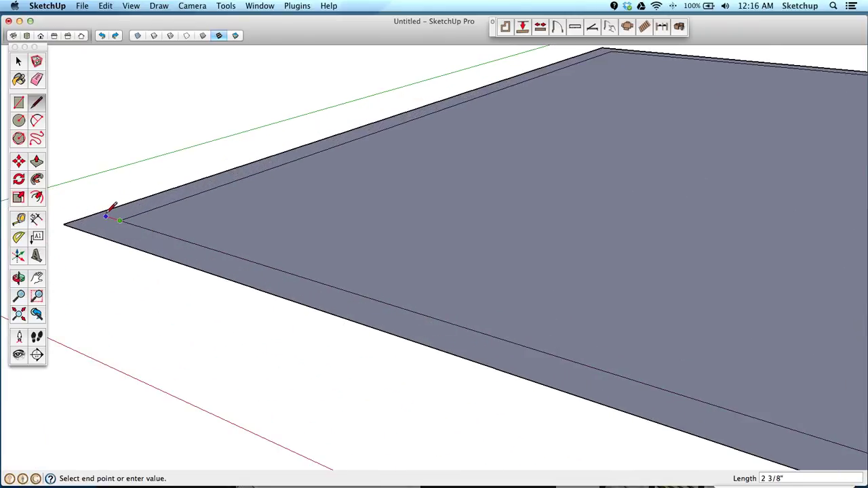
{"action": "left_click", "coordinate": [100, 213]}
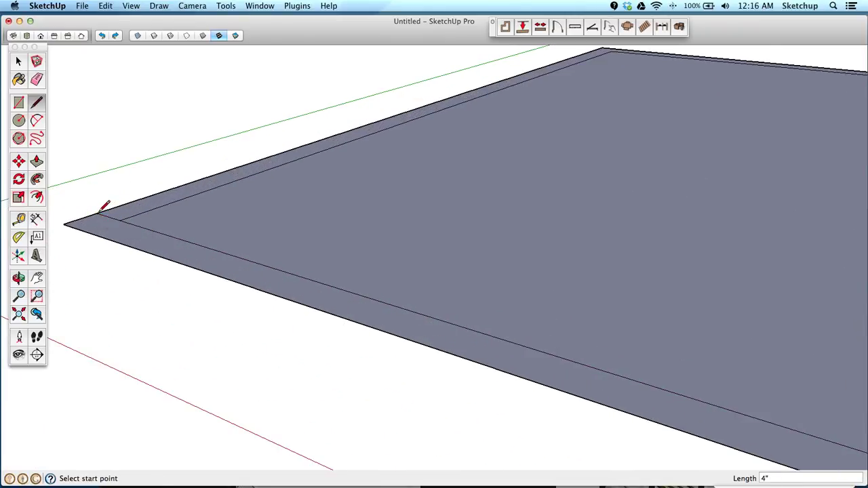
{"action": "scroll", "coordinate": [100, 213], "scroll_direction": "down", "scroll_amount": 1}
Erase the stray corner edges, the front strip edge and the inner floor face.
{"action": "left_click", "coordinate": [36, 79]}
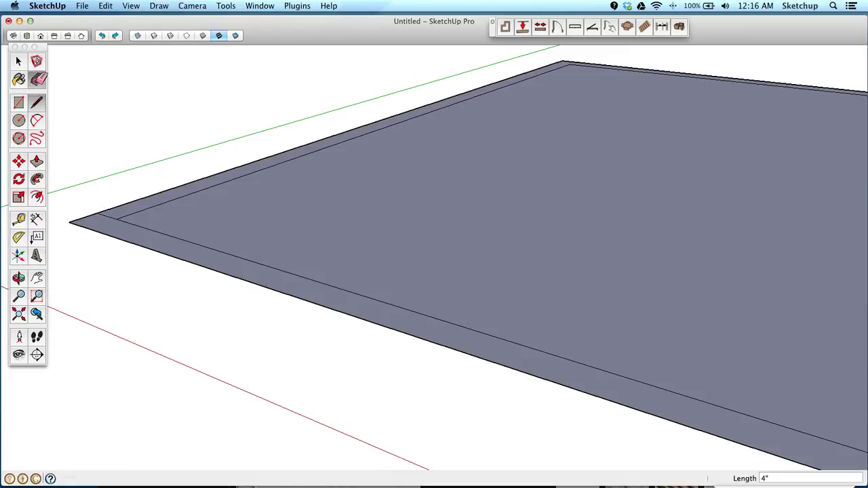
{"action": "left_click_drag", "start_coordinate": [74, 215], "coordinate": [97, 257]}
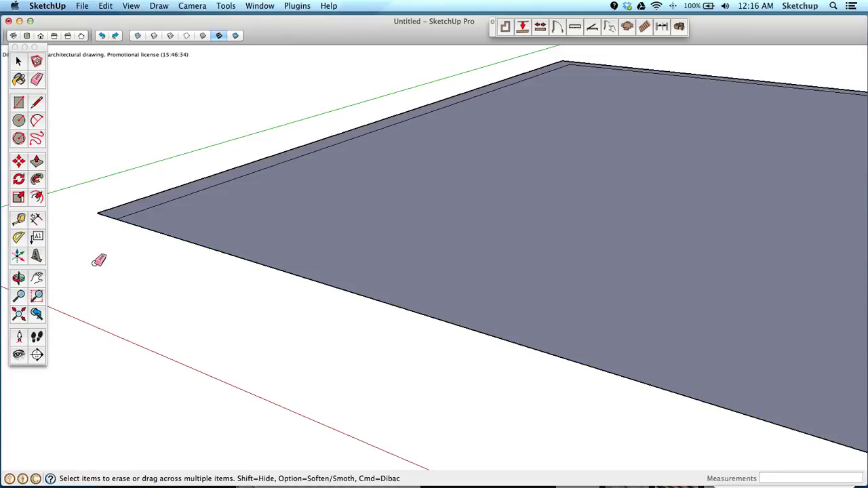
{"action": "scroll", "coordinate": [107, 282], "scroll_direction": "down", "scroll_amount": 3}
{"action": "scroll", "coordinate": [108, 283], "scroll_direction": "down", "scroll_amount": 1}
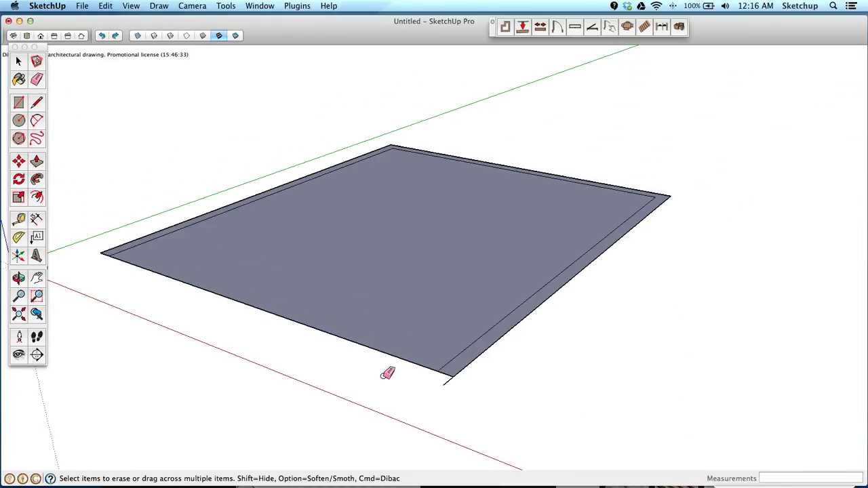
{"action": "left_click", "coordinate": [446, 378]}
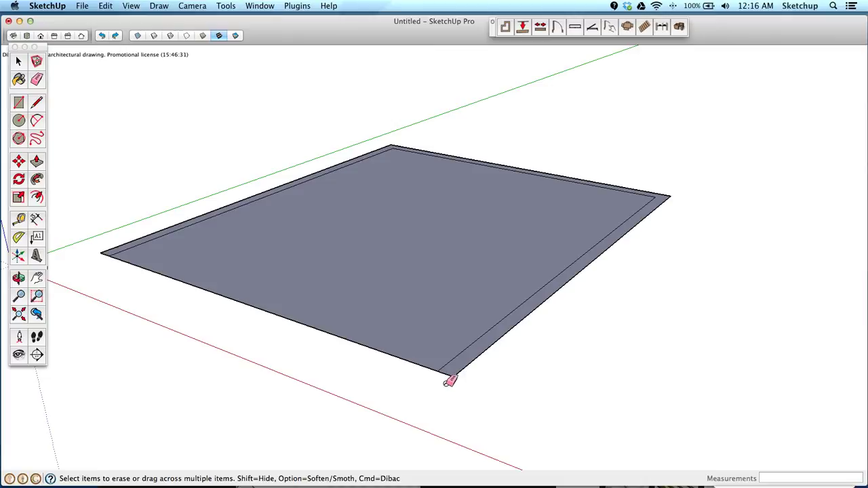
{"action": "left_click", "coordinate": [410, 357]}
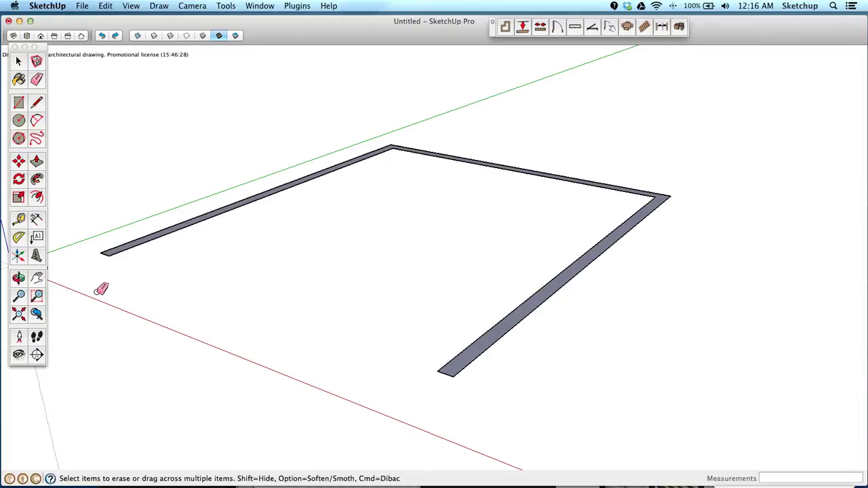
{"action": "left_click", "coordinate": [24, 62]}
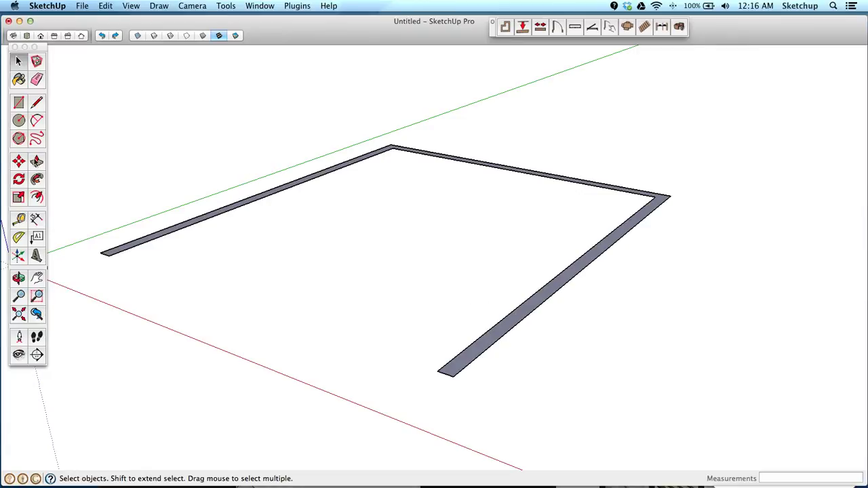
Push/Pull the three-sided strip up to 8'8" (104") to form the walls.
{"action": "left_click", "coordinate": [37, 161]}
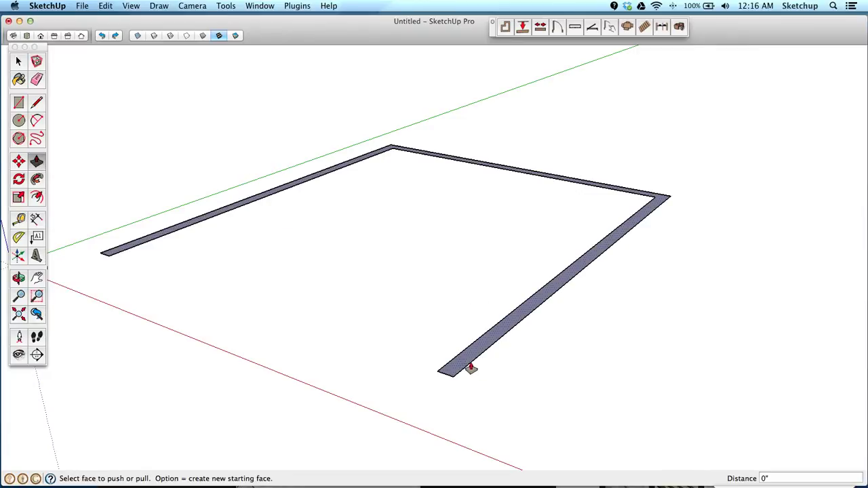
{"action": "left_click_drag", "start_coordinate": [461, 364], "coordinate": [482, 200]}
{"action": "type", "text": "104"}
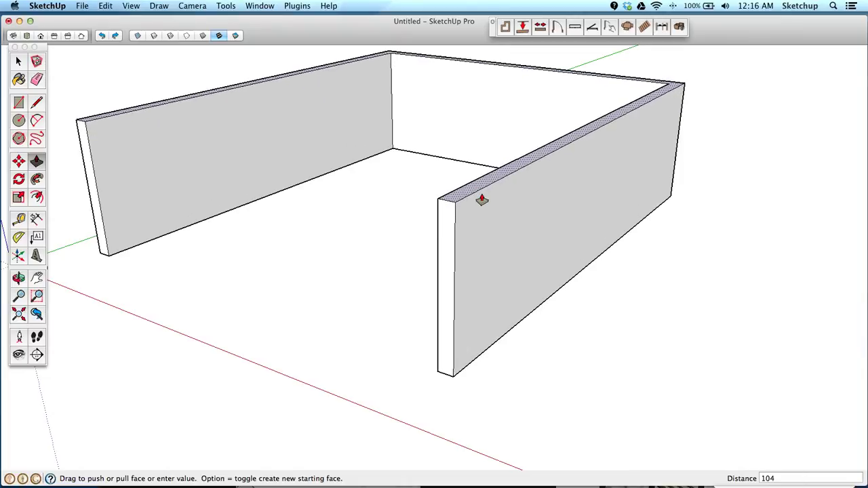
{"action": "key", "text": "Return"}
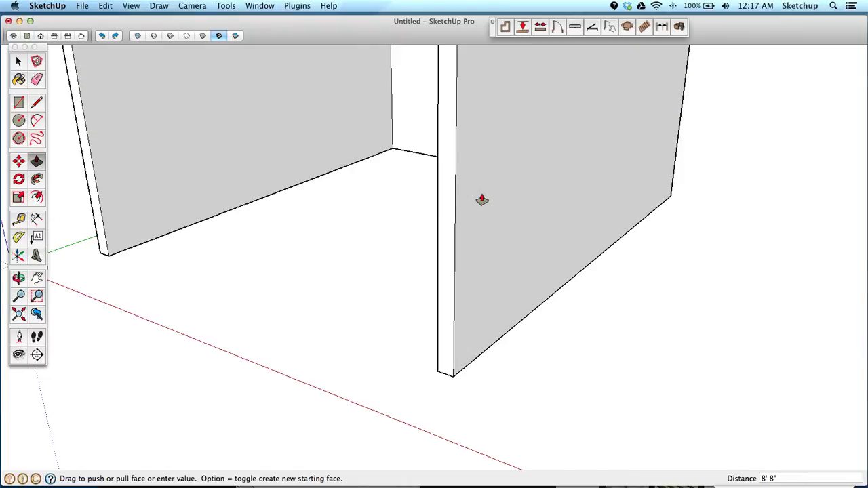
{"action": "scroll", "coordinate": [481, 199], "scroll_direction": "down", "scroll_amount": 8}
{"action": "scroll", "coordinate": [504, 73], "scroll_direction": "up", "scroll_amount": 2}
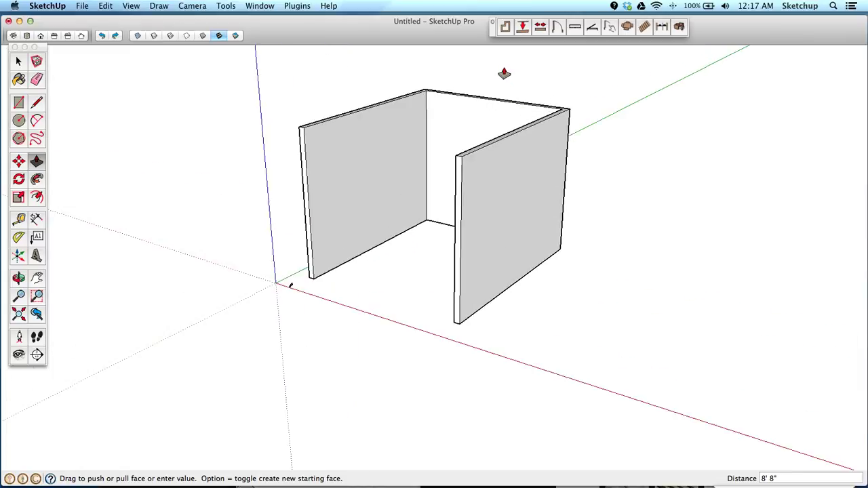
{"action": "scroll", "coordinate": [504, 73], "scroll_direction": "up", "scroll_amount": 1}
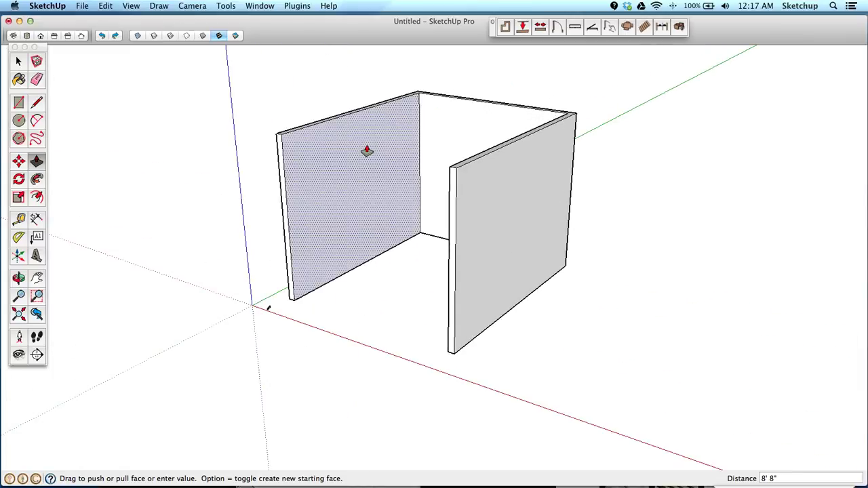
{"action": "key", "text": "space"}
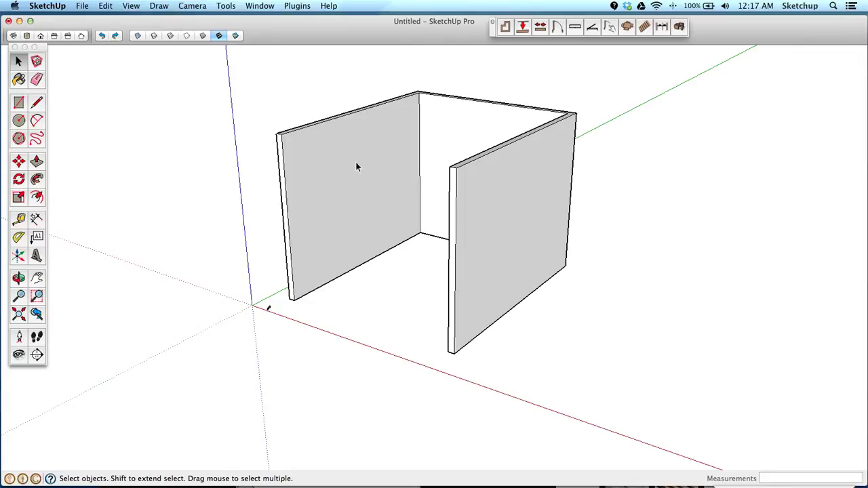
Make all three walls one group, then orbit to bring the molding profile into view.
{"action": "triple_click", "coordinate": [311, 149]}
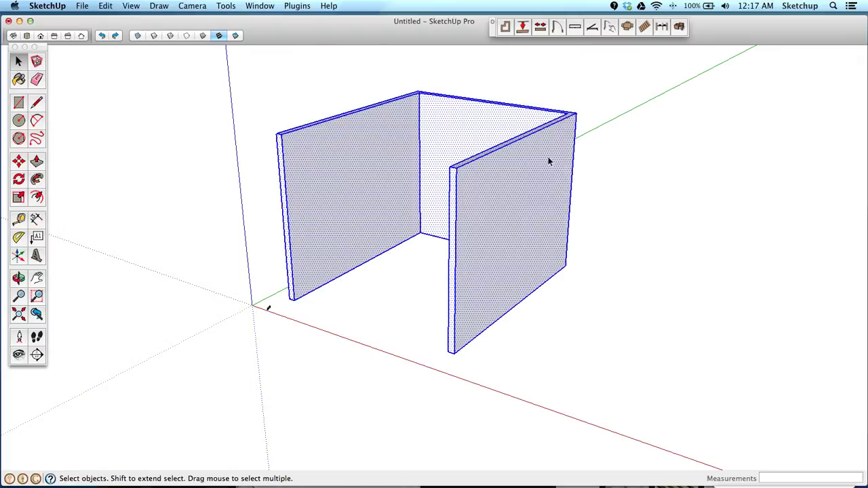
{"action": "right_click", "coordinate": [337, 166]}
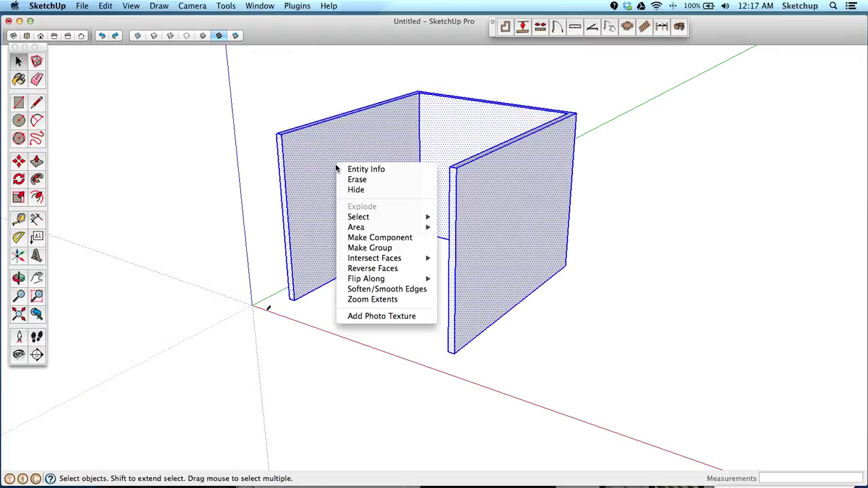
{"action": "left_click", "coordinate": [380, 249]}
{"action": "left_click", "coordinate": [303, 341]}
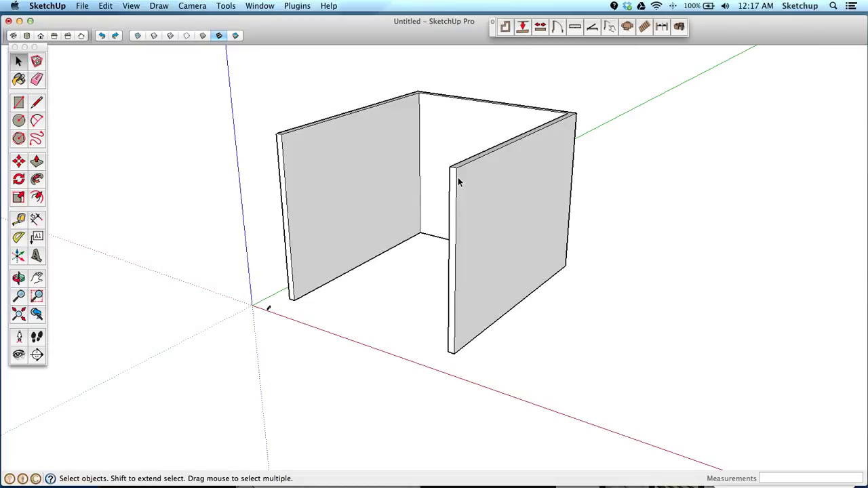
{"action": "scroll", "coordinate": [572, 85], "scroll_direction": "up", "scroll_amount": 2}
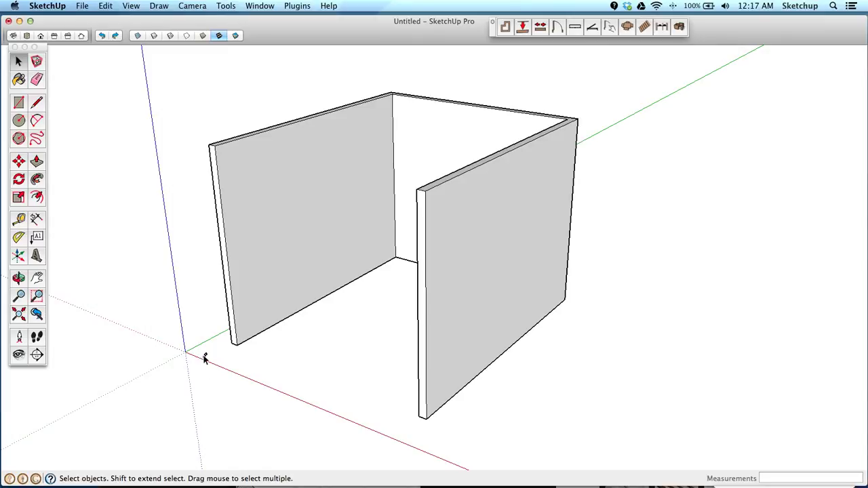
{"action": "scroll", "coordinate": [205, 359], "scroll_direction": "up", "scroll_amount": 1}
{"action": "scroll", "coordinate": [205, 359], "scroll_direction": "up", "scroll_amount": 5}
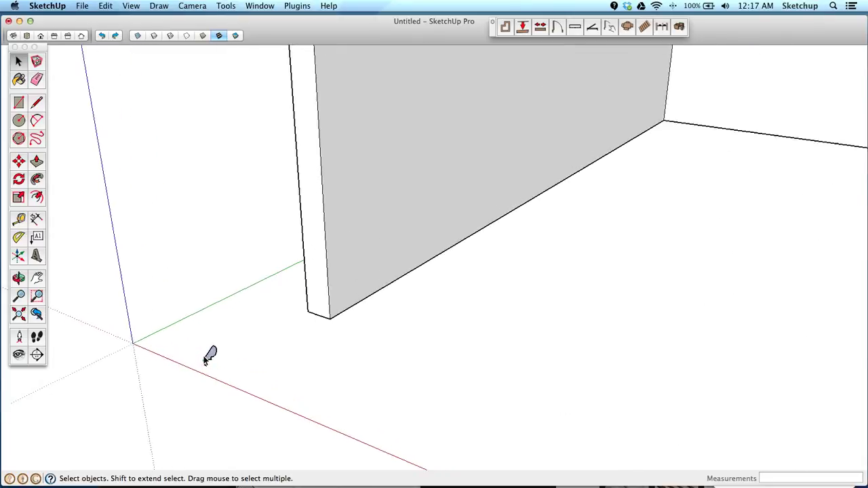
{"action": "middle_click_drag", "start_coordinate": [212, 363], "coordinate": [228, 398]}
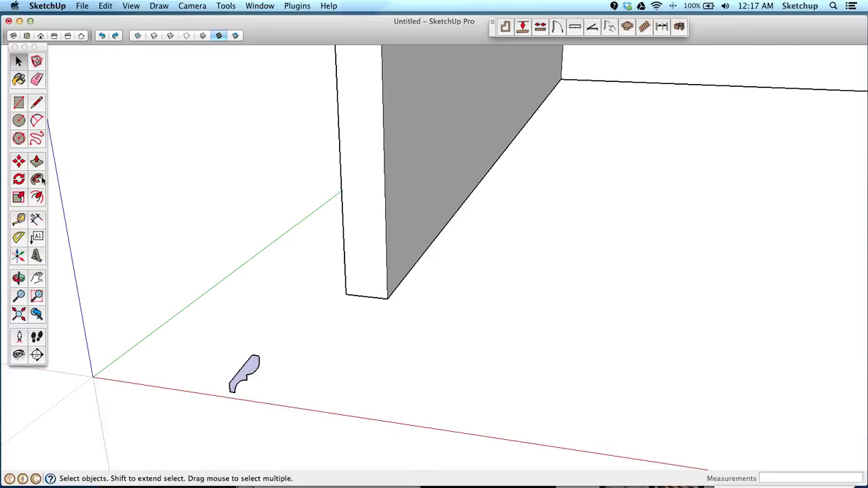
Move the molding profile by its corner onto the left wall's top corner.
{"action": "key", "text": "m"}
{"action": "scroll", "coordinate": [231, 395], "scroll_direction": "up", "scroll_amount": 8}
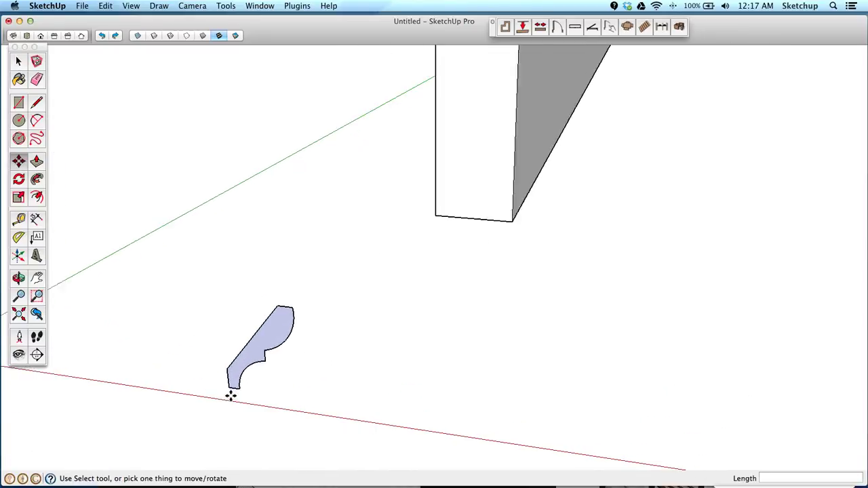
{"action": "scroll", "coordinate": [233, 385], "scroll_direction": "up", "scroll_amount": 3}
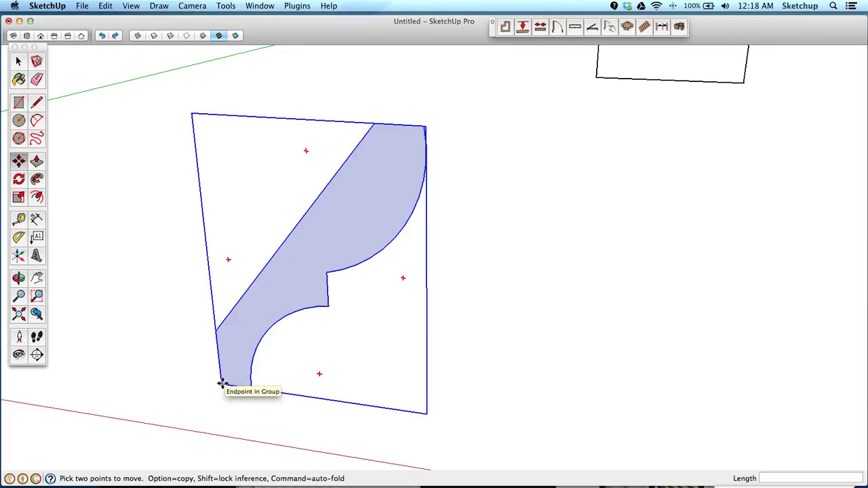
{"action": "left_click", "coordinate": [222, 384]}
{"action": "scroll", "coordinate": [242, 357], "scroll_direction": "down", "scroll_amount": 6}
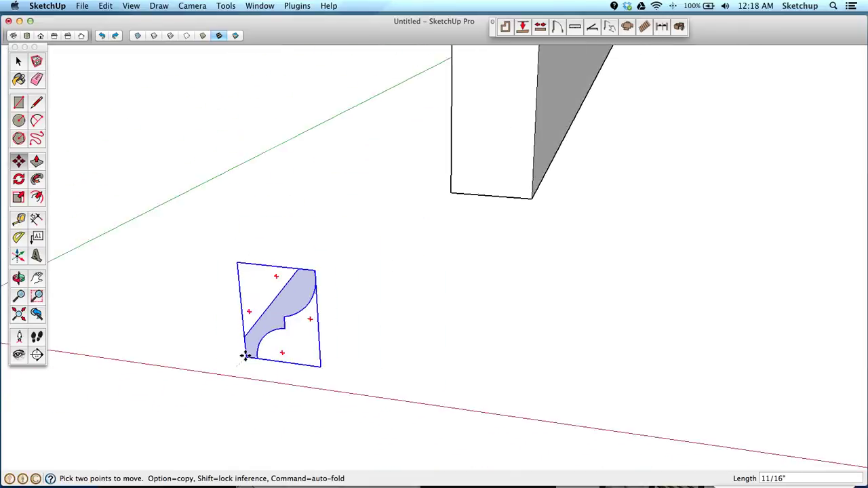
{"action": "scroll", "coordinate": [246, 357], "scroll_direction": "down", "scroll_amount": 5}
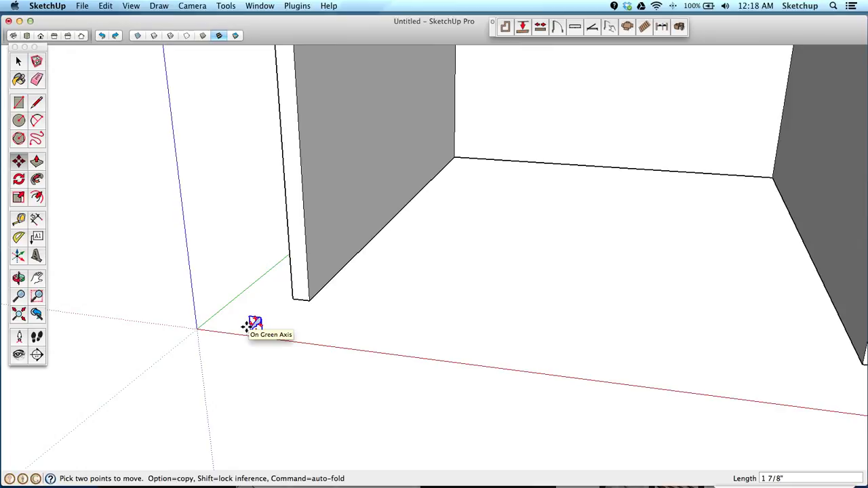
{"action": "scroll", "coordinate": [249, 325], "scroll_direction": "down", "scroll_amount": 4}
{"action": "scroll", "coordinate": [265, 152], "scroll_direction": "up", "scroll_amount": 2}
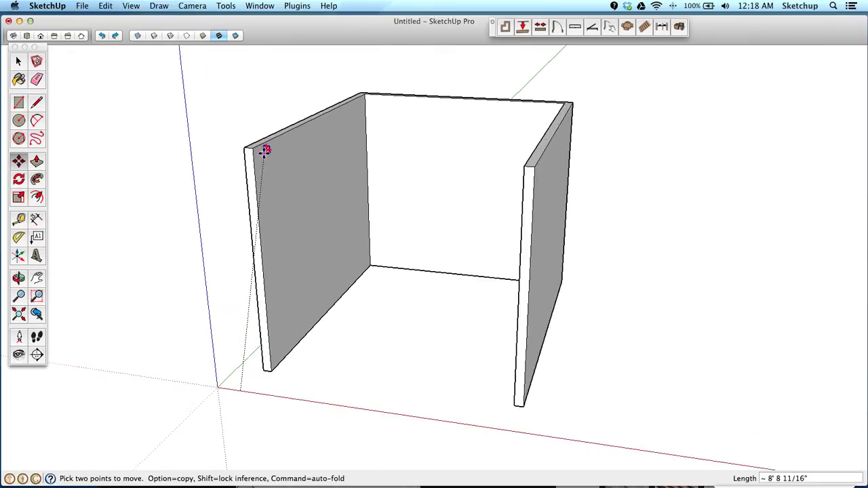
{"action": "scroll", "coordinate": [266, 152], "scroll_direction": "up", "scroll_amount": 6}
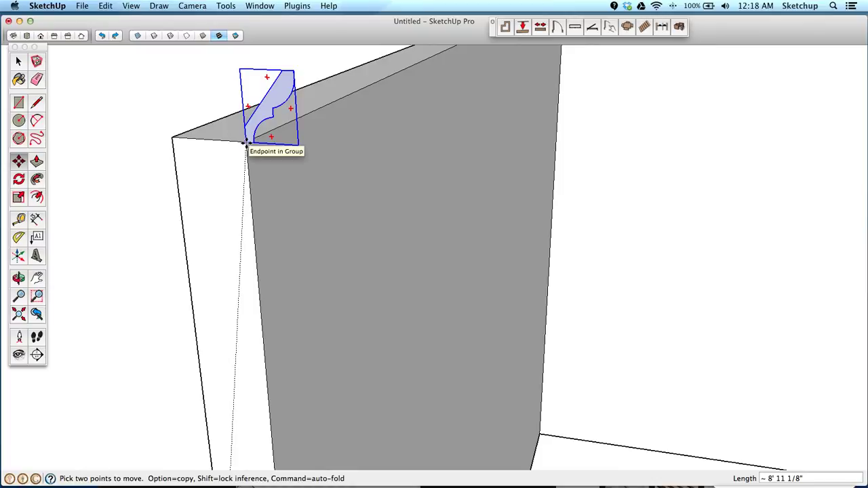
{"action": "left_click", "coordinate": [246, 142]}
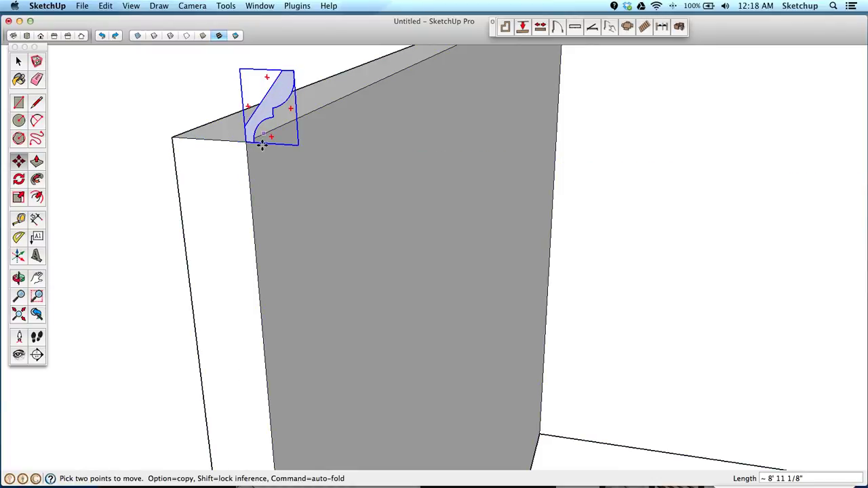
Lower the profile along the blue axis so it sits just under the wall top.
{"action": "scroll", "coordinate": [284, 72], "scroll_direction": "up", "scroll_amount": 2}
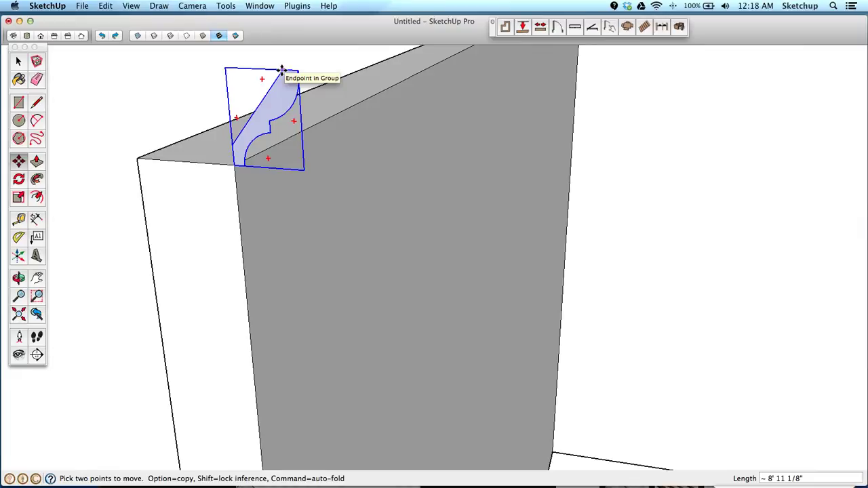
{"action": "left_click", "coordinate": [282, 70]}
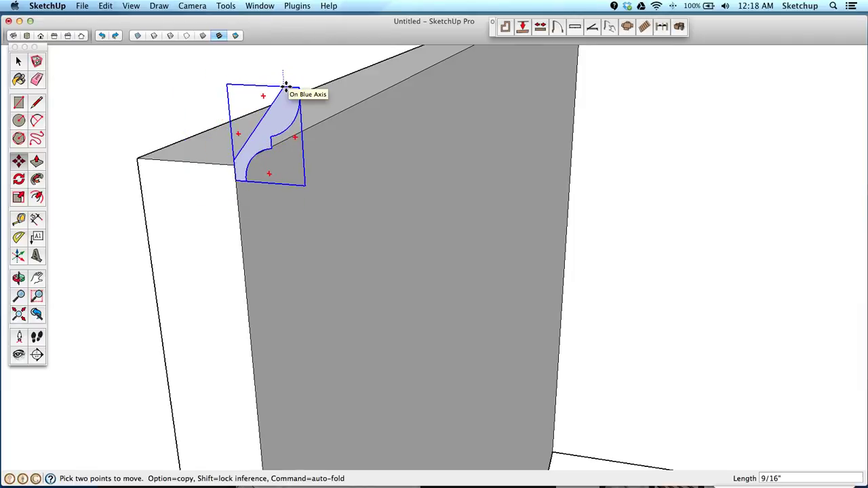
{"action": "left_click", "coordinate": [288, 168]}
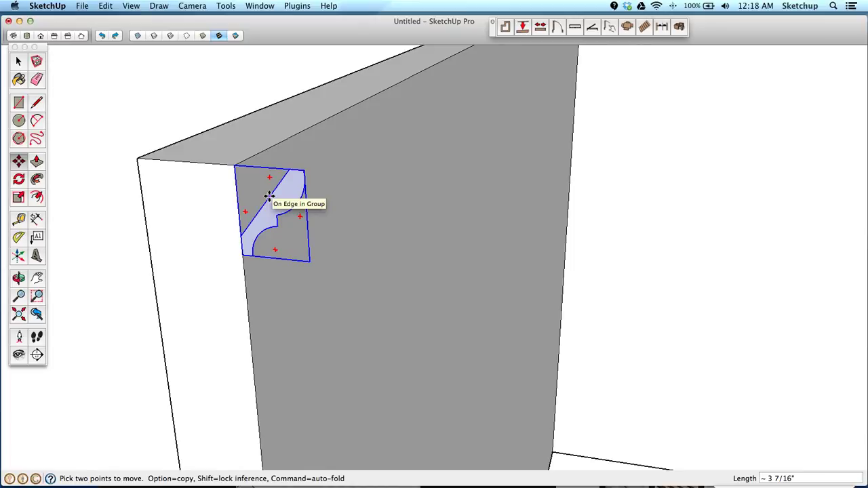
{"action": "scroll", "coordinate": [269, 196], "scroll_direction": "down", "scroll_amount": 10}
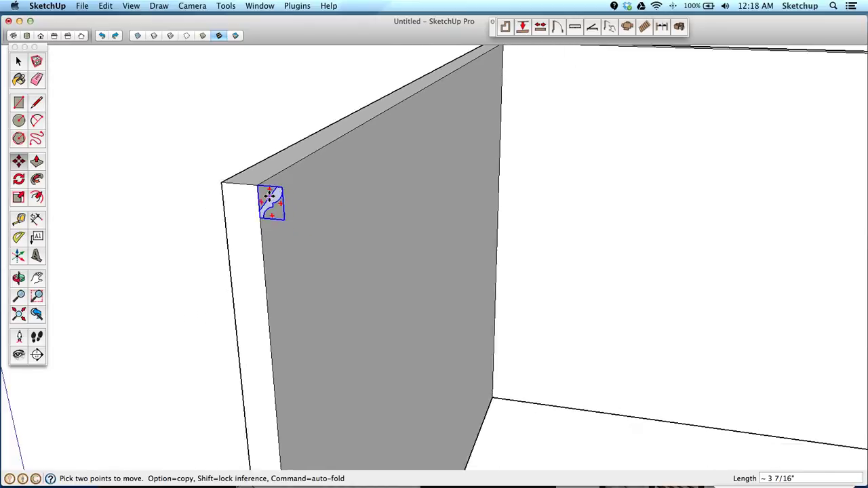
{"action": "scroll", "coordinate": [380, 162], "scroll_direction": "up", "scroll_amount": 5}
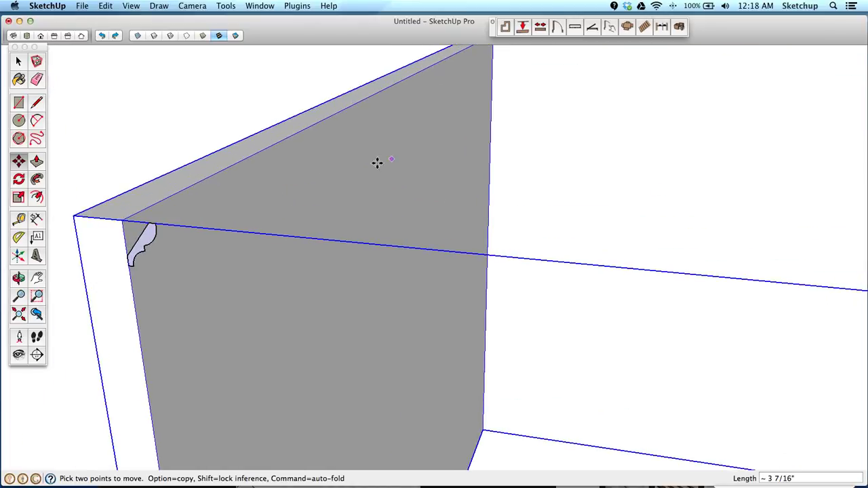
Select the molding profile face and briefly start Follow Me before cancelling it.
{"action": "key", "text": "space"}
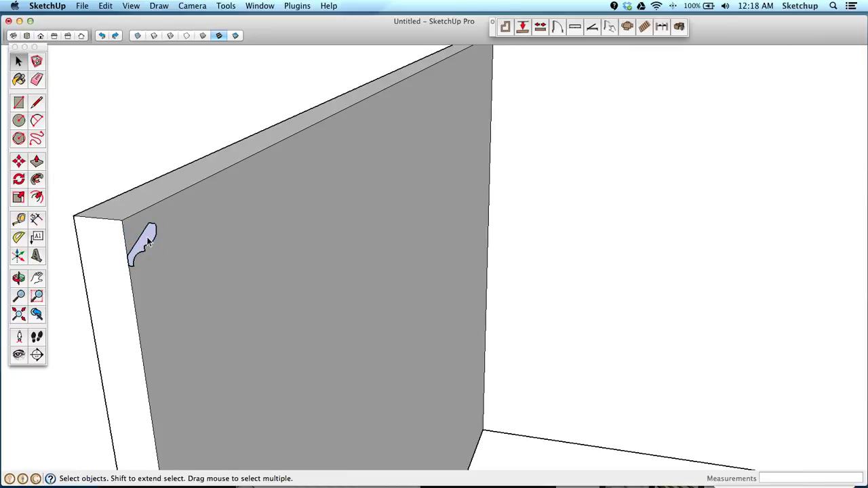
{"action": "left_click", "coordinate": [148, 240]}
{"action": "left_click", "coordinate": [37, 180]}
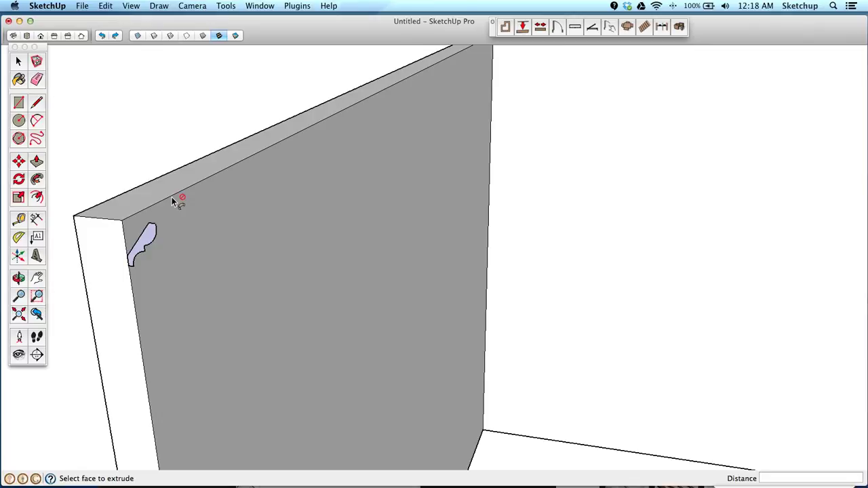
{"action": "left_click", "coordinate": [18, 61]}
{"action": "scroll", "coordinate": [176, 104], "scroll_direction": "down", "scroll_amount": 1}
{"action": "scroll", "coordinate": [176, 108], "scroll_direction": "down", "scroll_amount": 3}
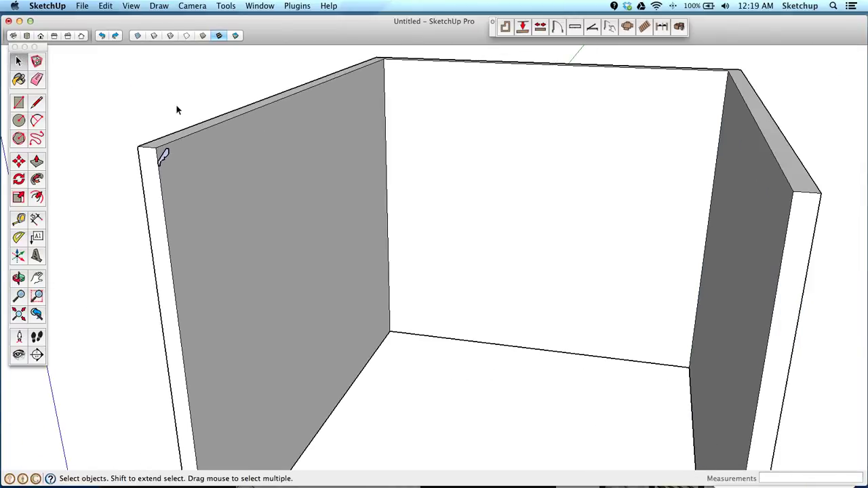
Draw a line path along the tops of the left, back and right walls.
{"action": "left_click", "coordinate": [37, 101]}
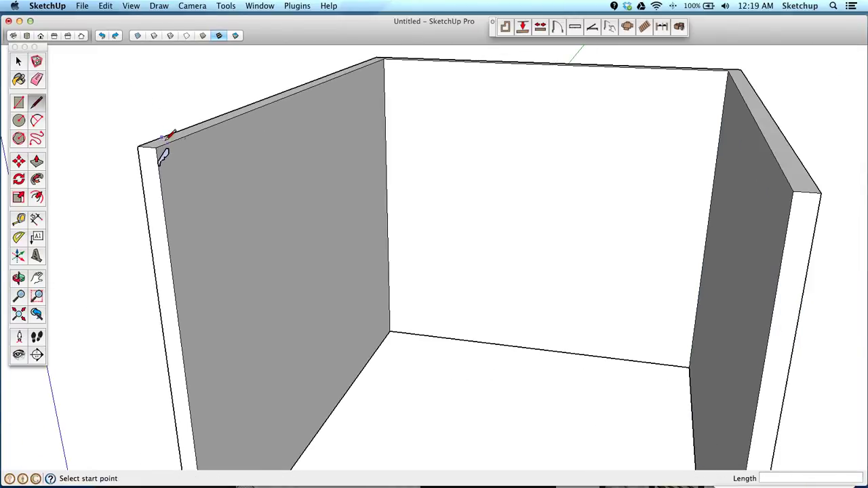
{"action": "left_click", "coordinate": [158, 147]}
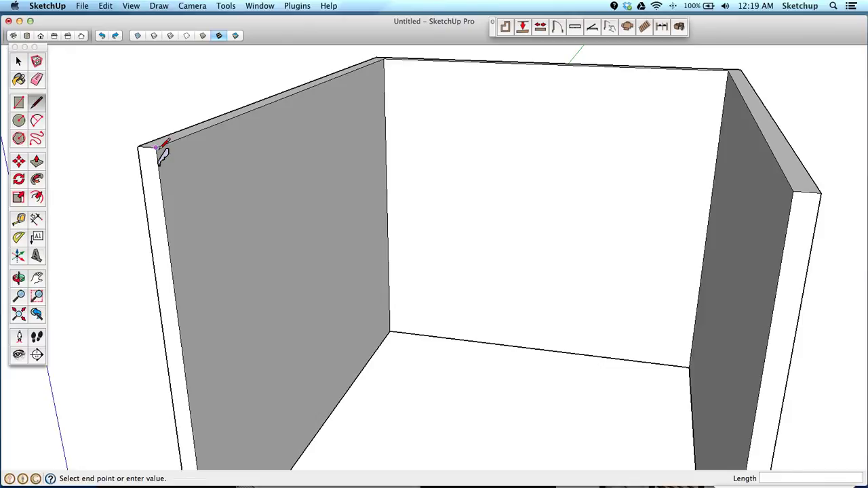
{"action": "left_click", "coordinate": [381, 59]}
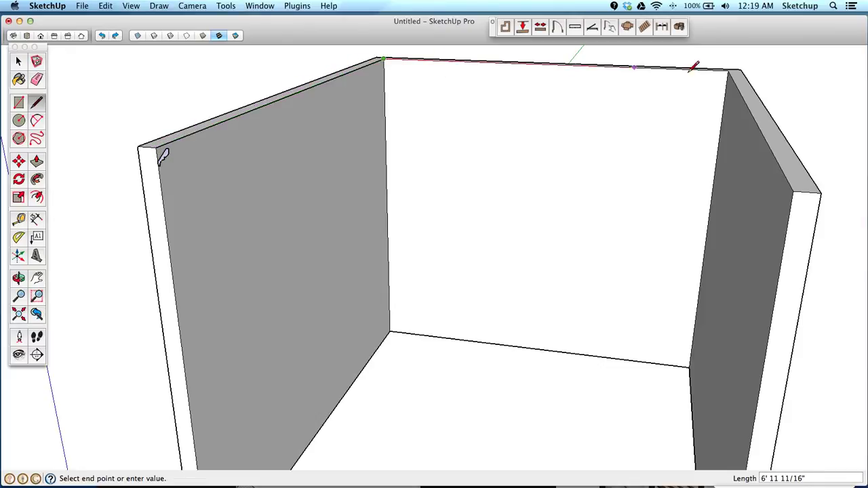
{"action": "left_click", "coordinate": [728, 69]}
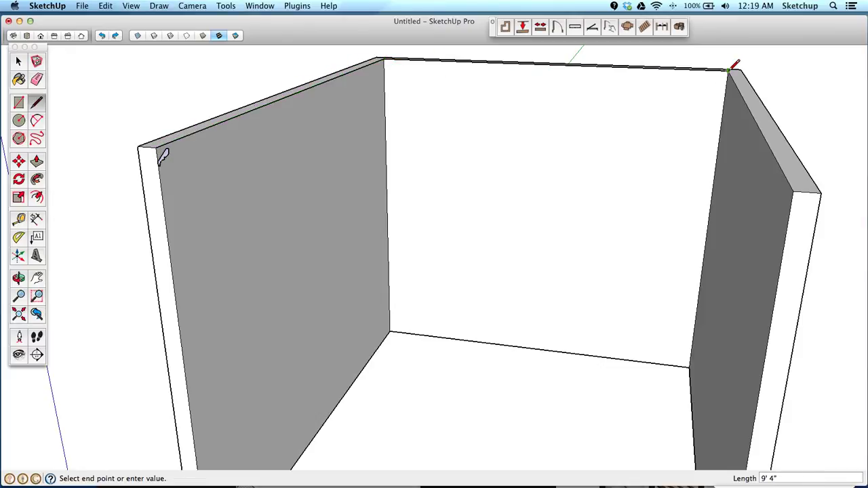
{"action": "left_click", "coordinate": [792, 193]}
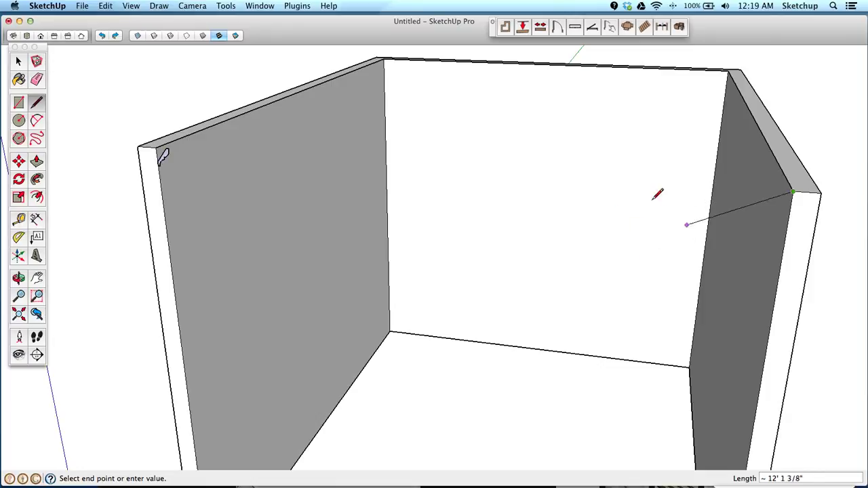
{"action": "key", "text": "space"}
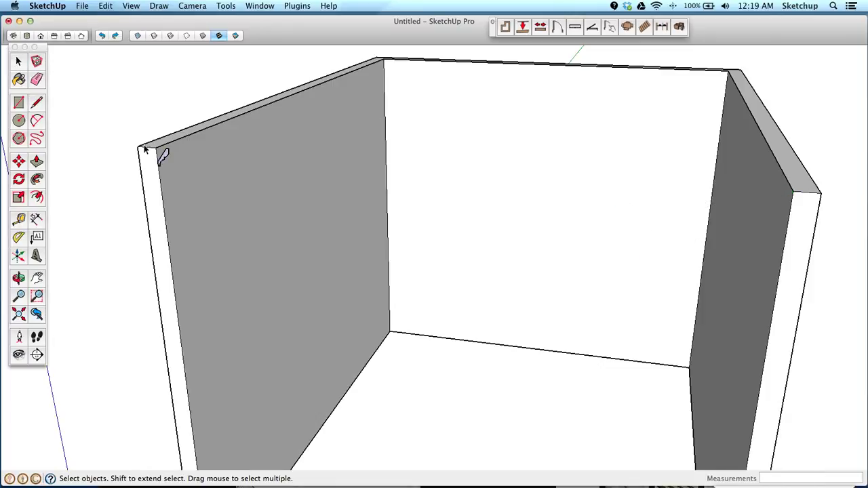
Explode the CR4374 profile group into a loose face.
{"action": "scroll", "coordinate": [186, 155], "scroll_direction": "up", "scroll_amount": 2}
{"action": "scroll", "coordinate": [185, 156], "scroll_direction": "up", "scroll_amount": 3}
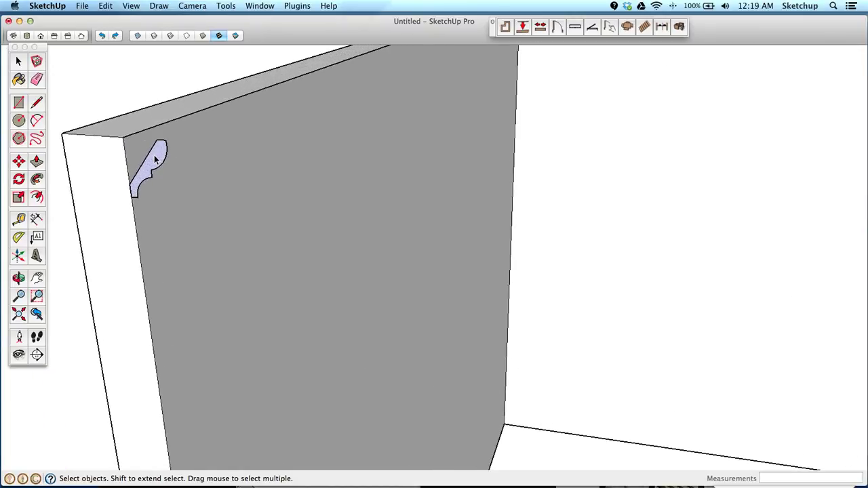
{"action": "left_click", "coordinate": [160, 199]}
{"action": "left_click", "coordinate": [18, 63]}
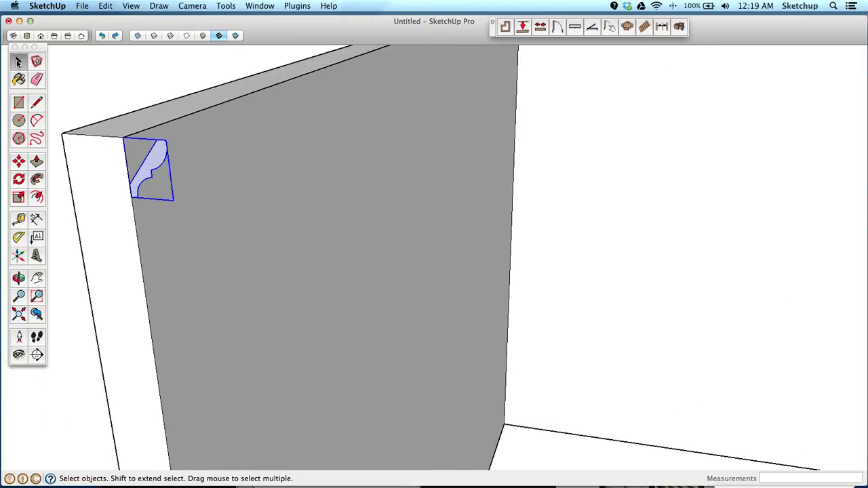
{"action": "right_click", "coordinate": [153, 154]}
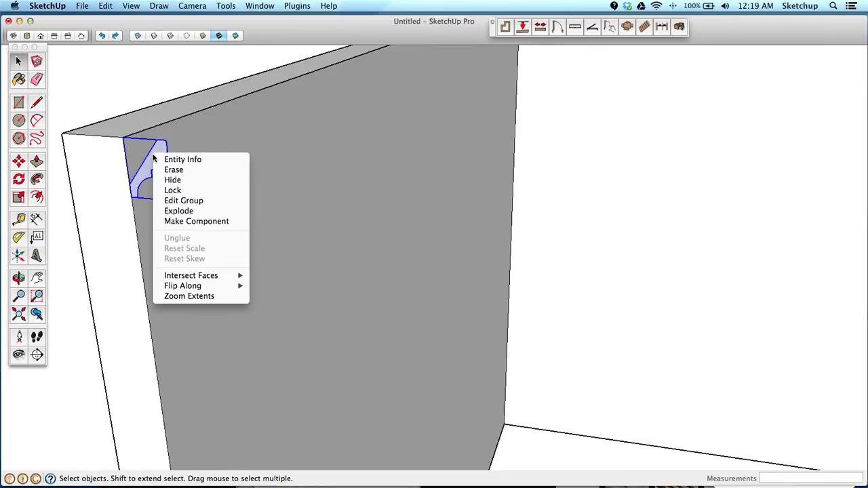
{"action": "left_click", "coordinate": [202, 210]}
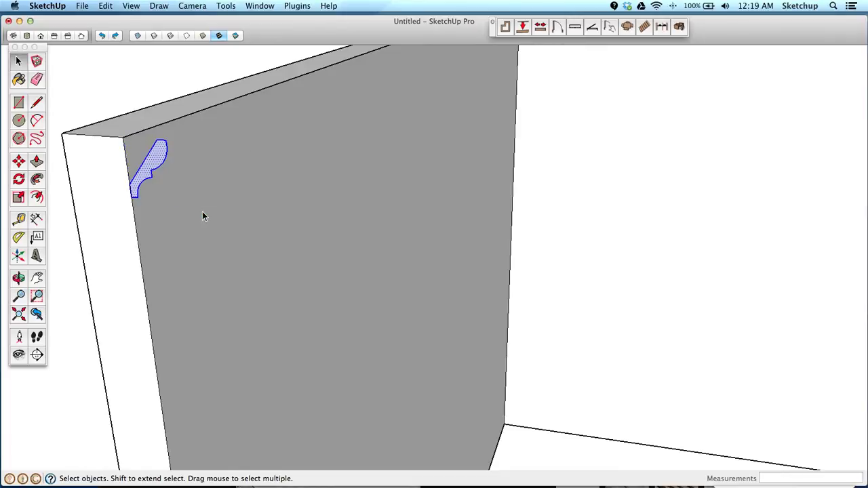
{"action": "left_click", "coordinate": [132, 91]}
Select the wall's top front edge and the profile face, then clear the selection.
{"action": "double_click", "coordinate": [168, 124]}
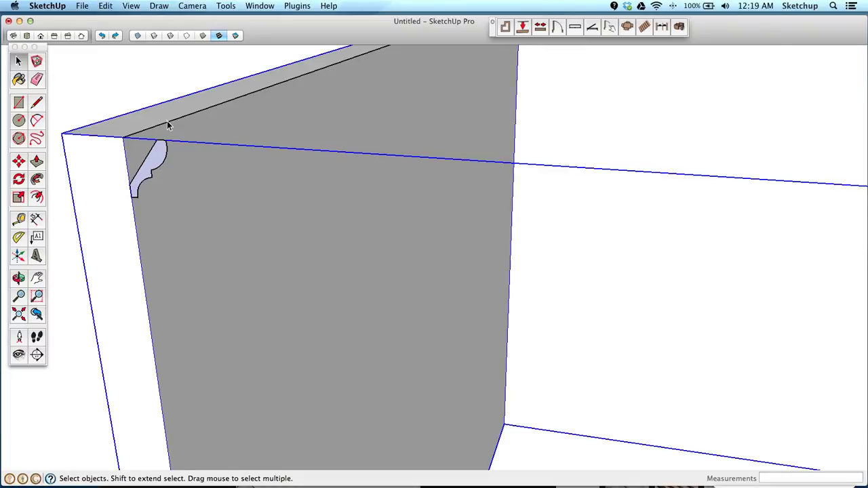
{"action": "left_click", "coordinate": [170, 128]}
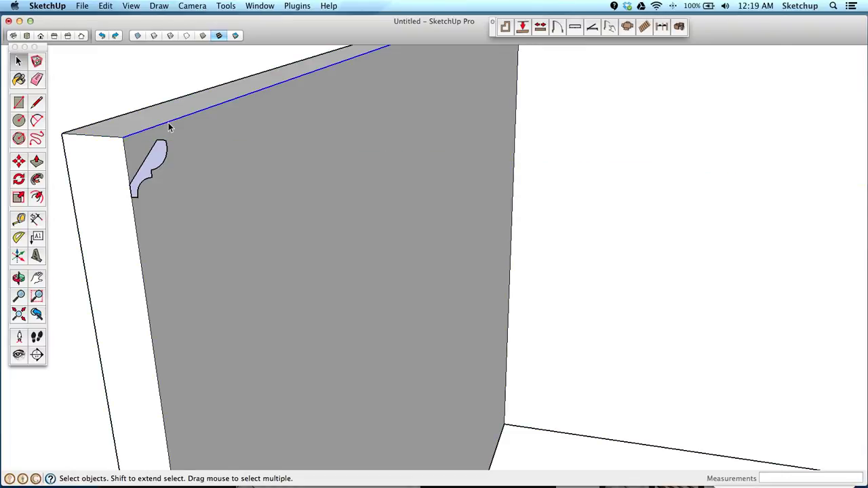
{"action": "left_click", "coordinate": [163, 159]}
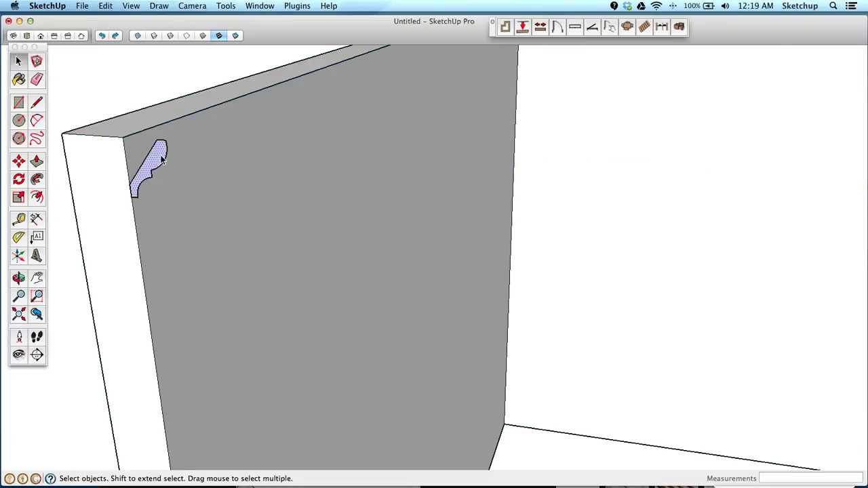
{"action": "left_click", "coordinate": [135, 88]}
Sweep the CR4374 molding profile with Follow Me along the left, back and right wall tops.
{"action": "scroll", "coordinate": [74, 178], "scroll_direction": "down", "scroll_amount": 4}
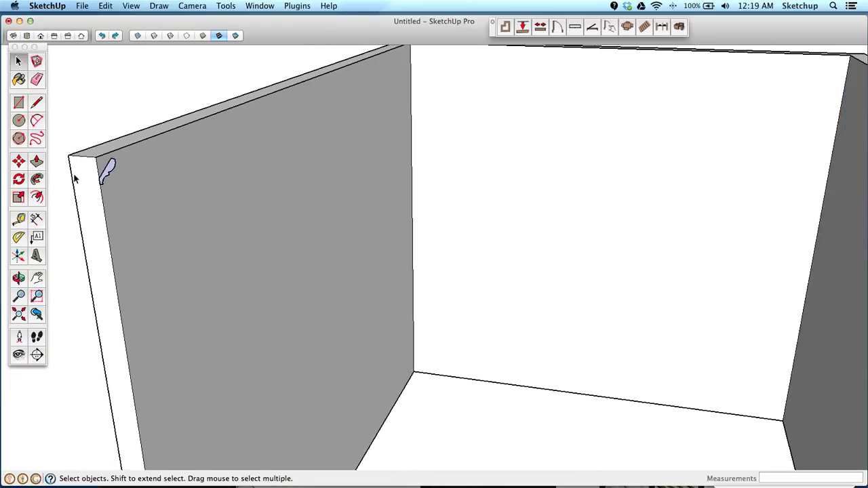
{"action": "scroll", "coordinate": [60, 158], "scroll_direction": "up", "scroll_amount": 3}
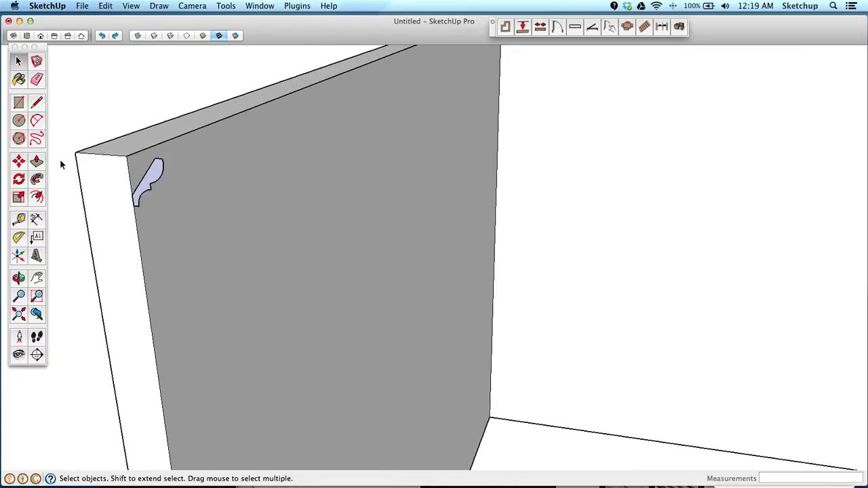
{"action": "left_click", "coordinate": [38, 189]}
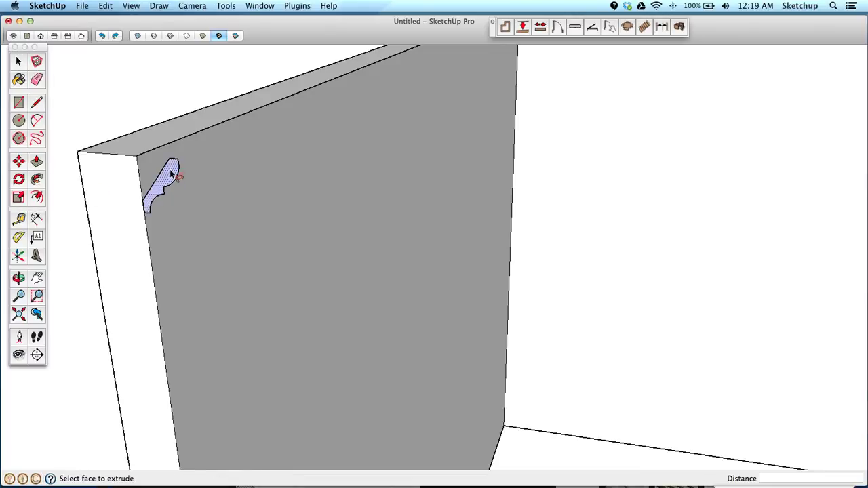
{"action": "left_click_drag", "start_coordinate": [171, 177], "coordinate": [772, 184]}
{"action": "scroll", "coordinate": [193, 133], "scroll_direction": "down", "scroll_amount": 5}
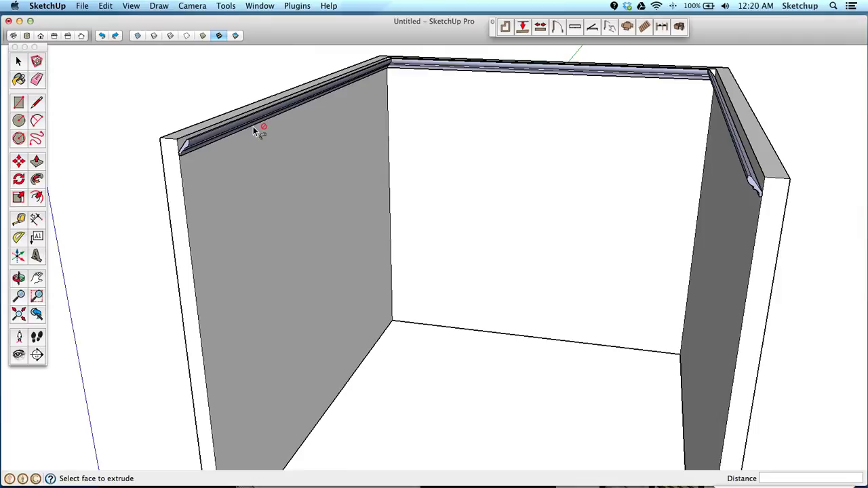
{"action": "middle_click_drag", "start_coordinate": [253, 126], "coordinate": [195, 199]}
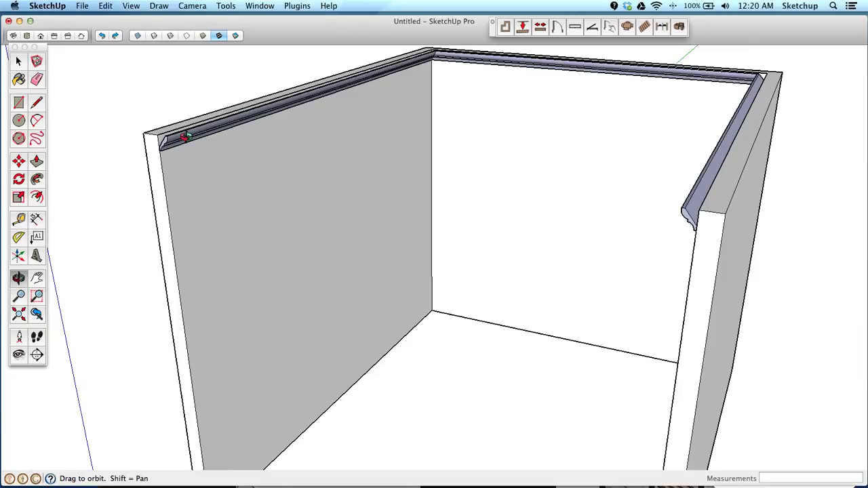
Undo the molding sweep and select the left and back walls' top edges.
{"action": "key", "text": "Escape"}
{"action": "scroll", "coordinate": [179, 129], "scroll_direction": "up", "scroll_amount": 2}
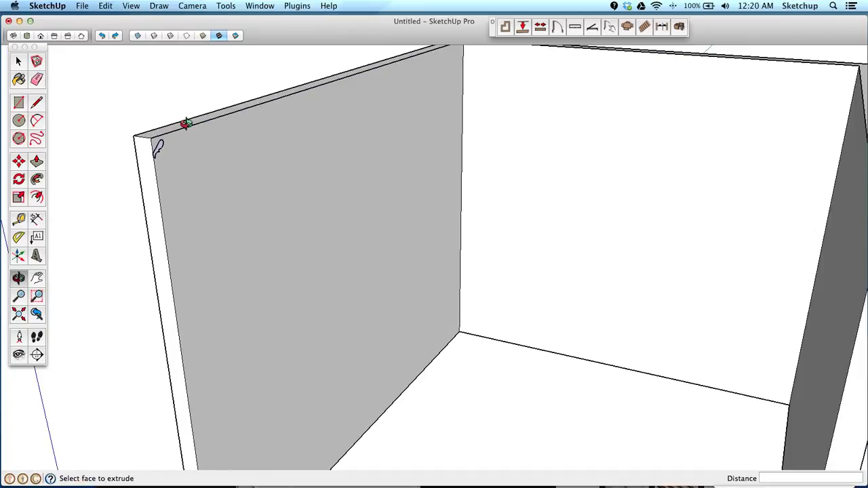
{"action": "left_click", "coordinate": [17, 62]}
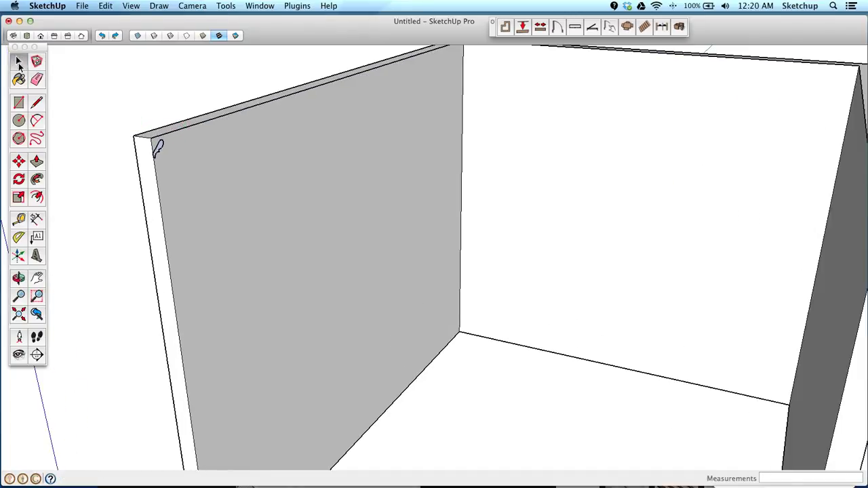
{"action": "left_click", "coordinate": [191, 126]}
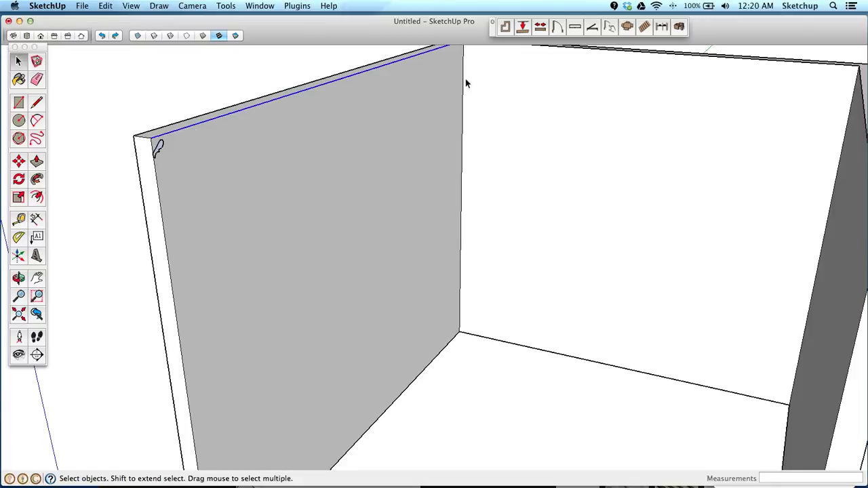
{"action": "scroll", "coordinate": [492, 85], "scroll_direction": "down", "scroll_amount": 2}
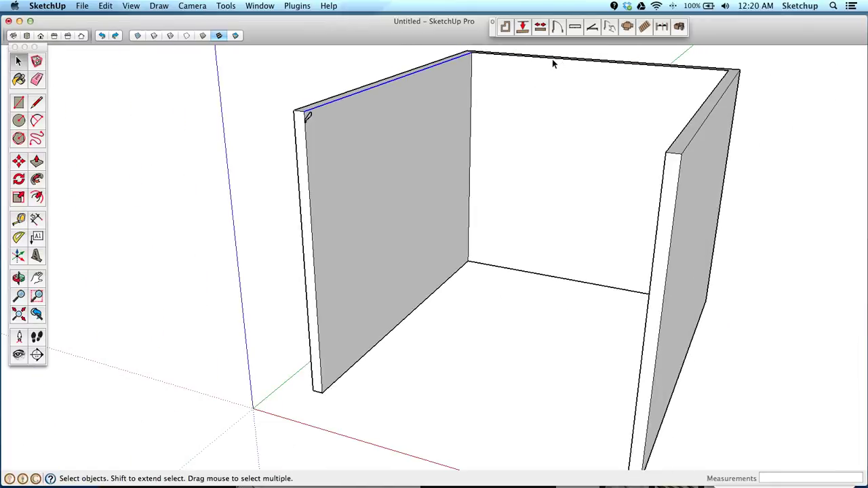
{"action": "scroll", "coordinate": [552, 59], "scroll_direction": "up", "scroll_amount": 3}
{"action": "left_click", "coordinate": [554, 59], "text": "shift"}
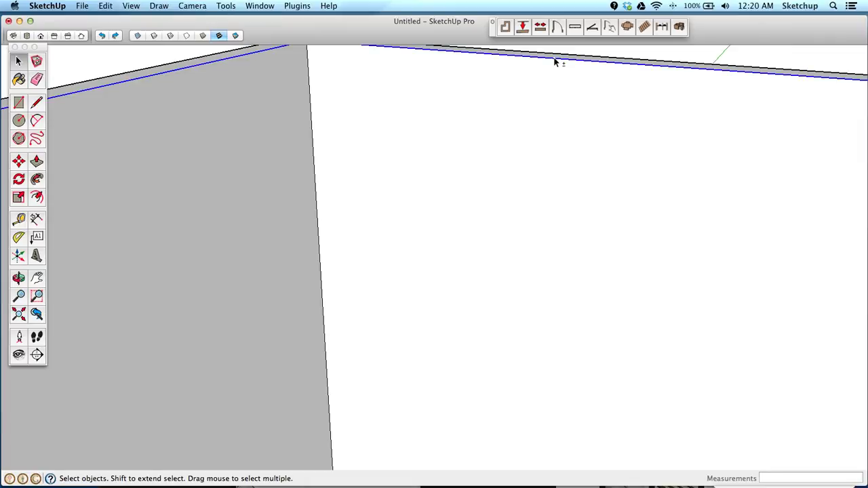
{"action": "scroll", "coordinate": [554, 59], "scroll_direction": "down", "scroll_amount": 4}
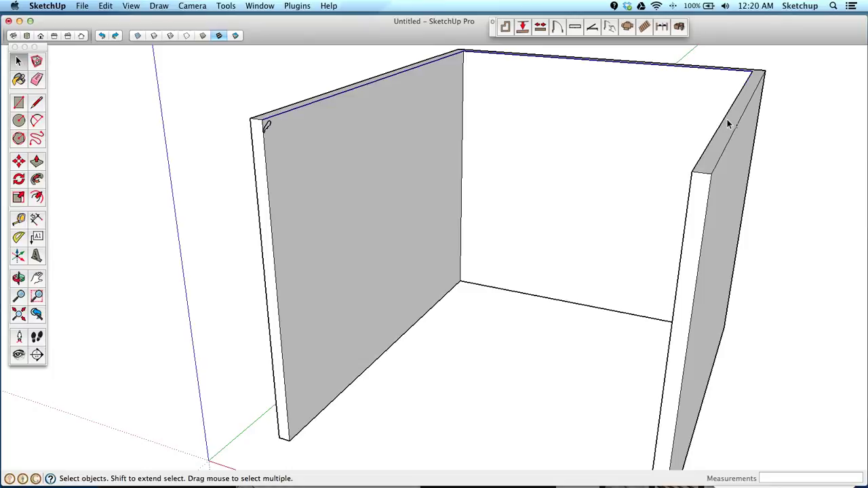
{"action": "scroll", "coordinate": [725, 122], "scroll_direction": "up", "scroll_amount": 3}
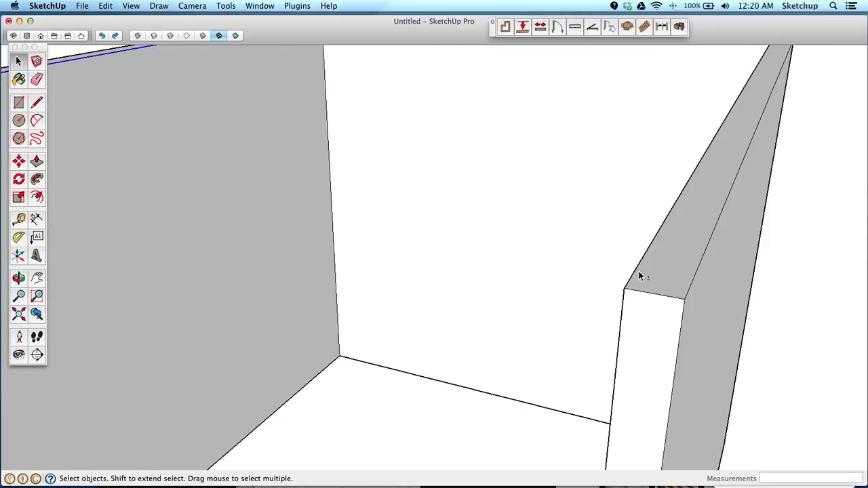
Clear an accidental select-all and orbit the room to a corner view.
{"action": "key", "text": "super+a"}
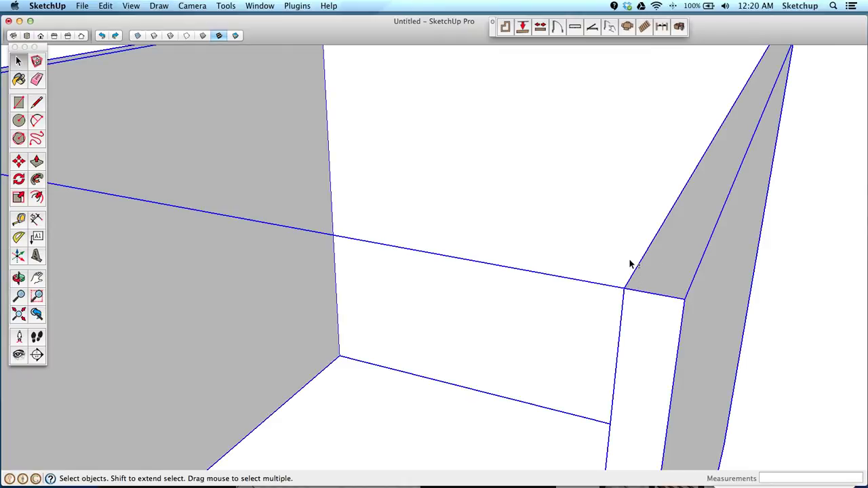
{"action": "left_click", "coordinate": [665, 313]}
{"action": "scroll", "coordinate": [669, 216], "scroll_direction": "down", "scroll_amount": 3}
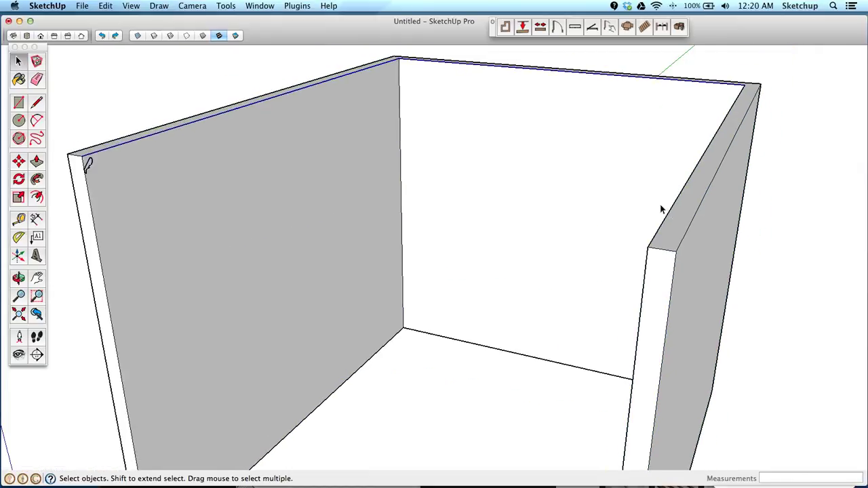
{"action": "middle_click_drag", "start_coordinate": [642, 215], "coordinate": [720, 219]}
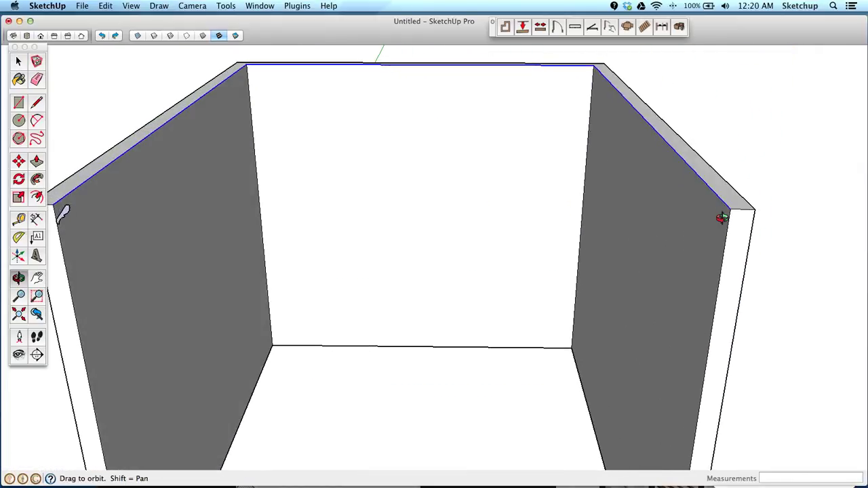
{"action": "left_click_drag", "start_coordinate": [721, 218], "coordinate": [562, 231]}
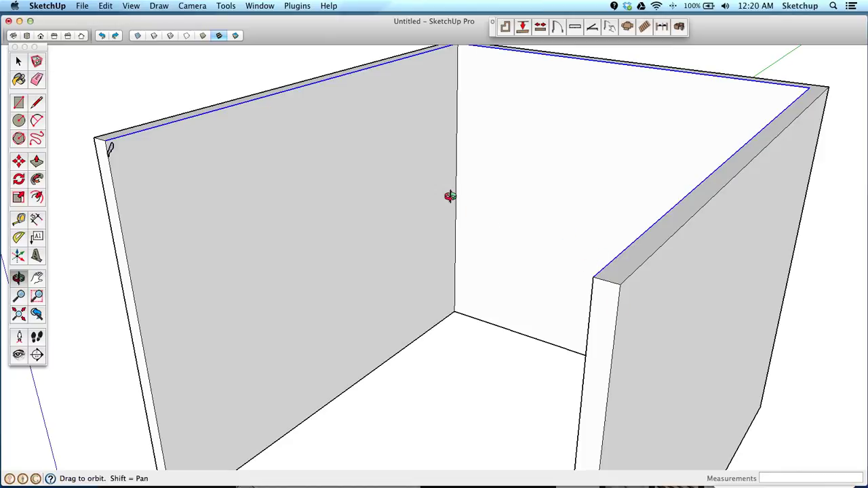
{"action": "scroll", "coordinate": [450, 196], "scroll_direction": "down", "scroll_amount": 2}
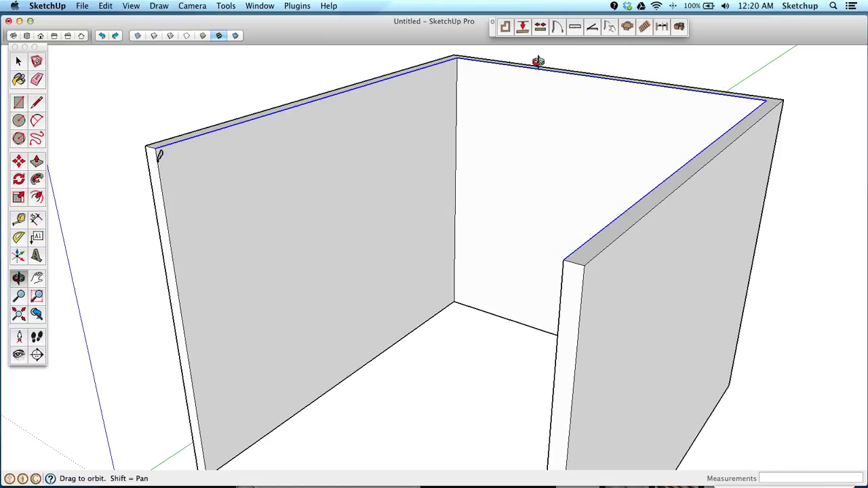
{"action": "scroll", "coordinate": [140, 149], "scroll_direction": "up", "scroll_amount": 5}
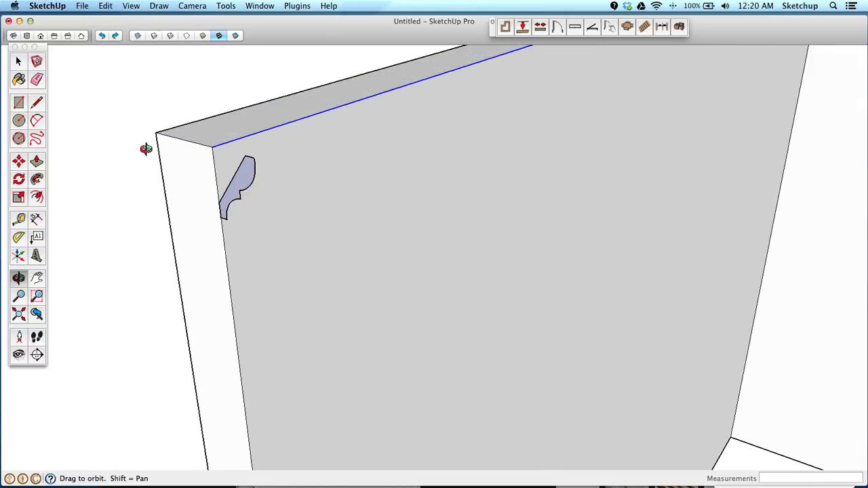
Sweep the molding profile with Follow Me along the selected wall top edges.
{"action": "left_click", "coordinate": [37, 180]}
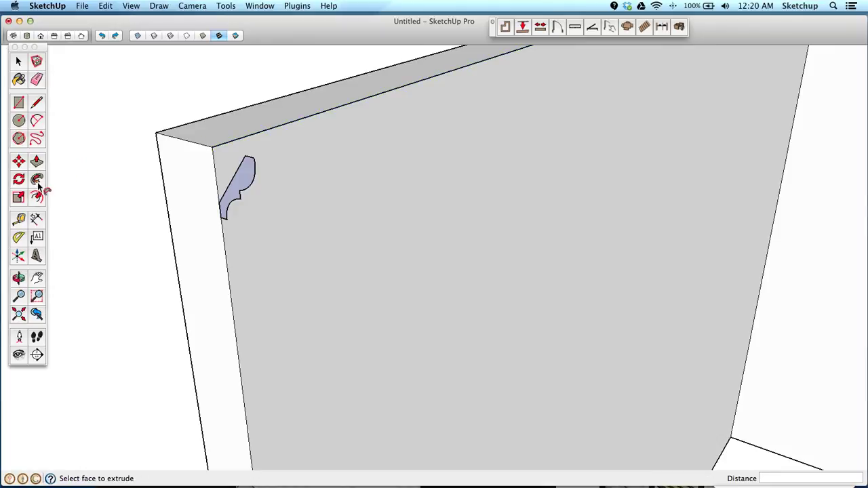
{"action": "left_click", "coordinate": [243, 184]}
{"action": "scroll", "coordinate": [242, 183], "scroll_direction": "down", "scroll_amount": 10}
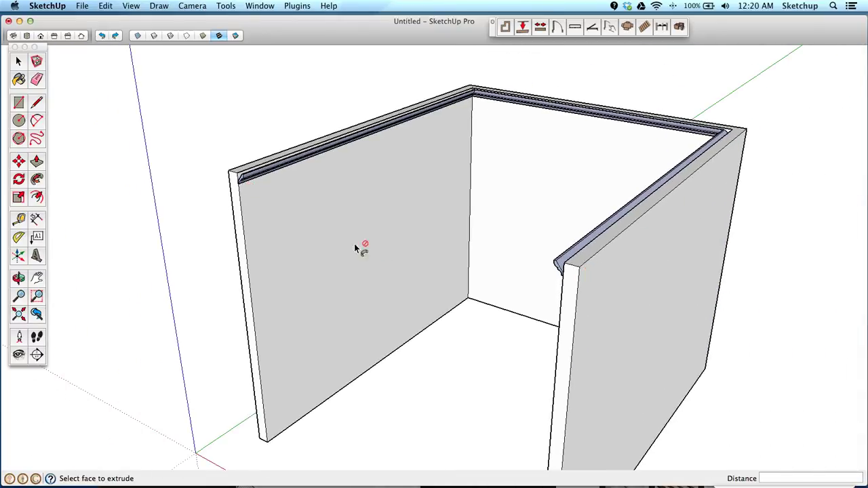
{"action": "key", "text": "space"}
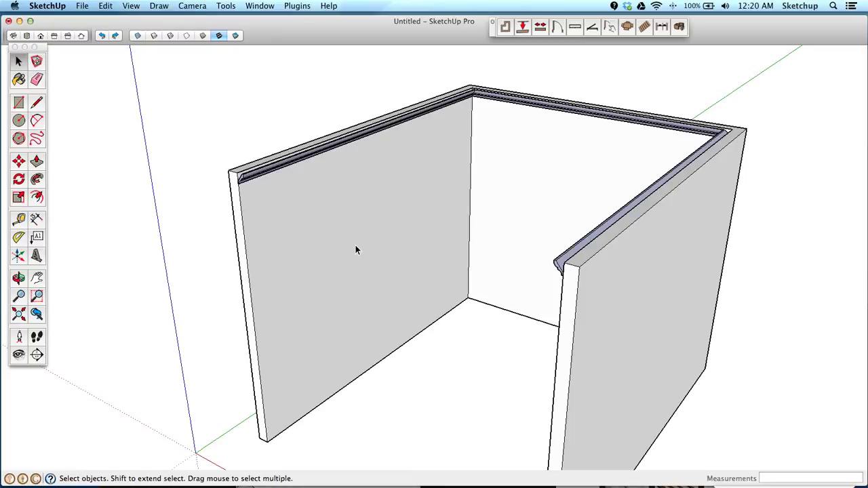
Make the crown molding a single group and select it.
{"action": "triple_click", "coordinate": [333, 205]}
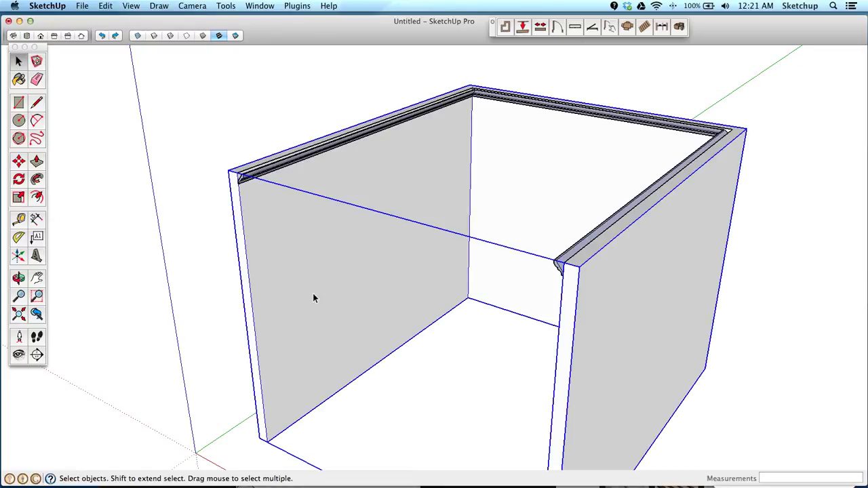
{"action": "left_click", "coordinate": [288, 132]}
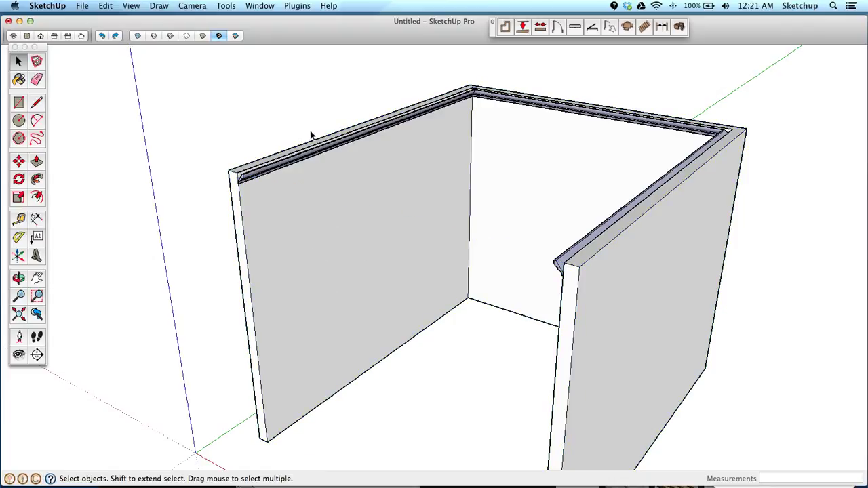
{"action": "left_click", "coordinate": [286, 165]}
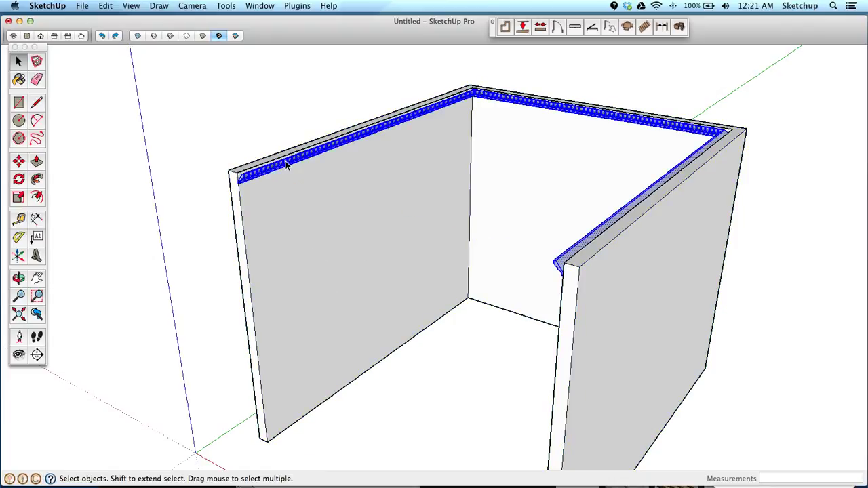
{"action": "right_click", "coordinate": [287, 165]}
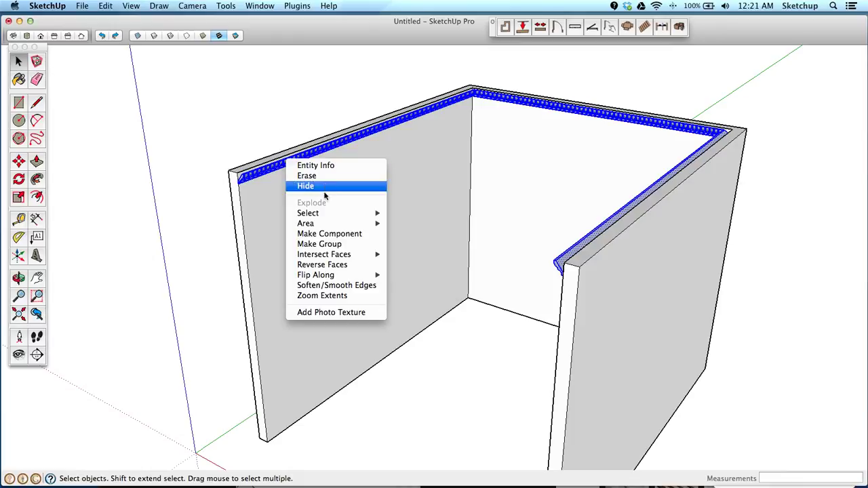
{"action": "left_click", "coordinate": [324, 244]}
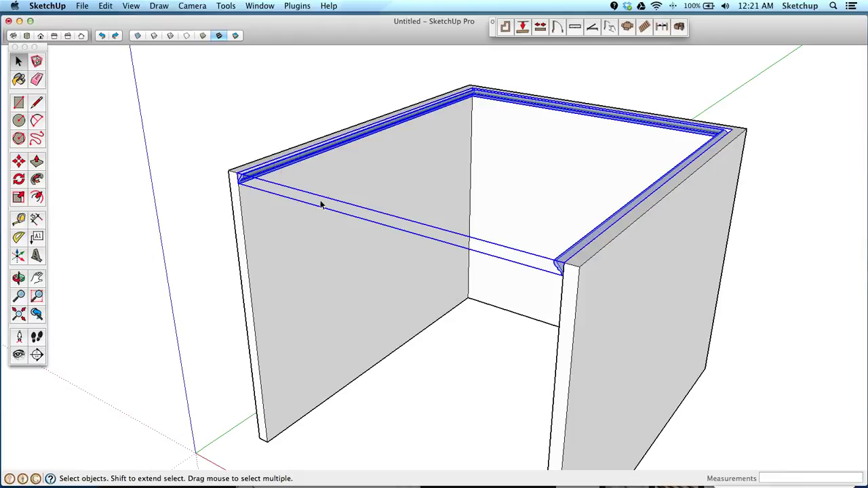
{"action": "left_click", "coordinate": [265, 102]}
{"action": "left_click", "coordinate": [285, 170]}
Pick white from the Colors material collection and apply it to the crown molding.
{"action": "left_click", "coordinate": [18, 80]}
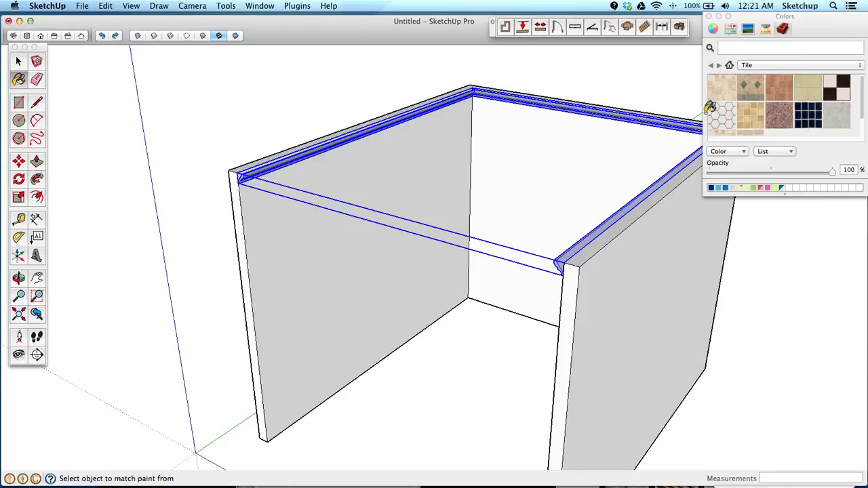
{"action": "left_click", "coordinate": [785, 67]}
{"action": "scroll", "coordinate": [783, 61], "scroll_direction": "up", "scroll_amount": 5}
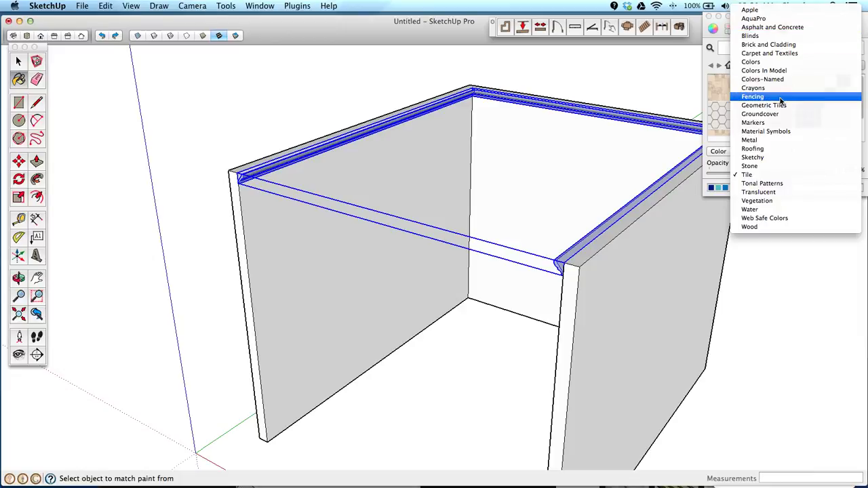
{"action": "left_click", "coordinate": [776, 62]}
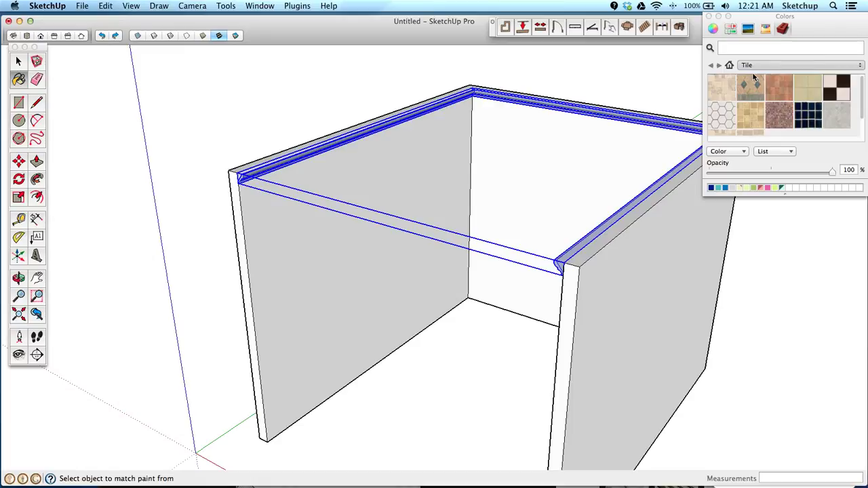
{"action": "left_click", "coordinate": [722, 86]}
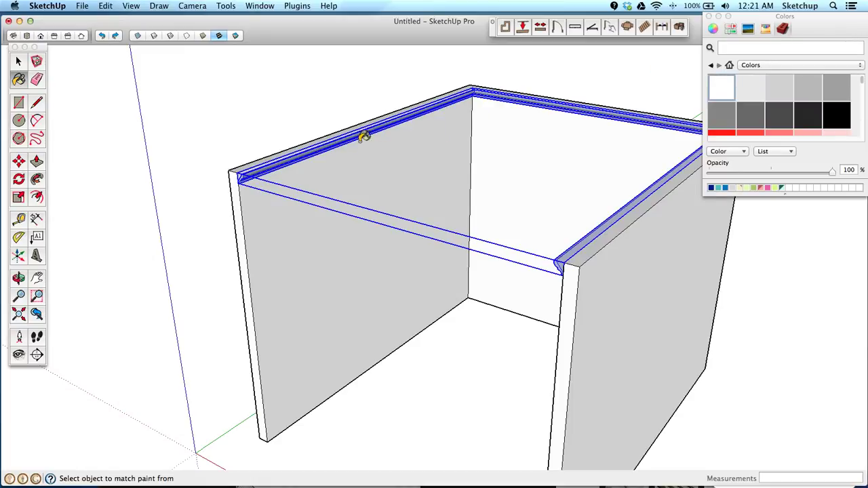
{"action": "left_click", "coordinate": [334, 140]}
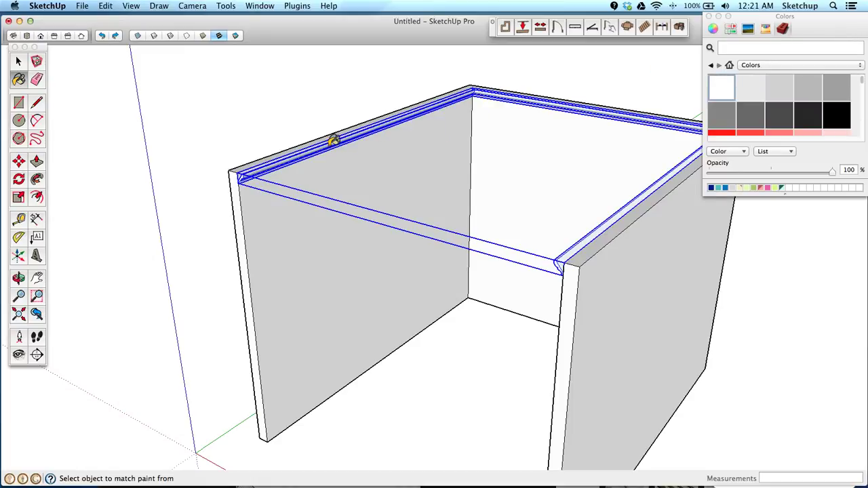
Paint the walls group light green from the Colors swatches, then clear the selection.
{"action": "left_click", "coordinate": [19, 63]}
{"action": "left_click", "coordinate": [292, 245]}
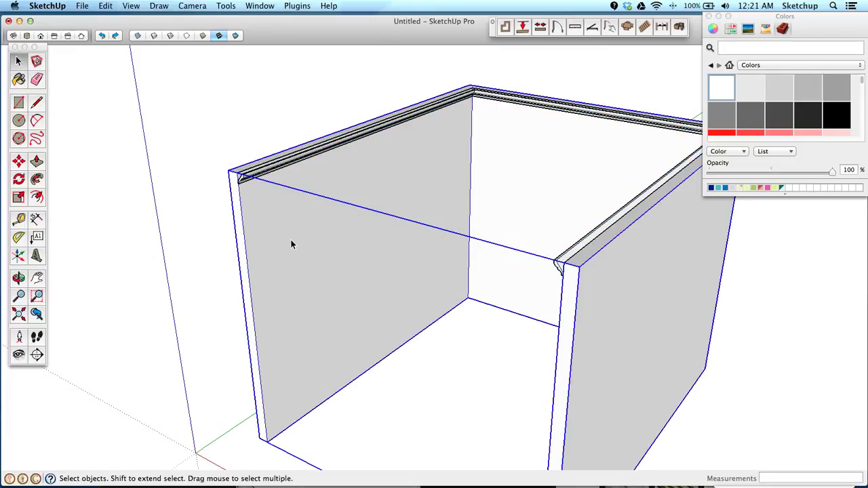
{"action": "scroll", "coordinate": [749, 117], "scroll_direction": "down", "scroll_amount": 2}
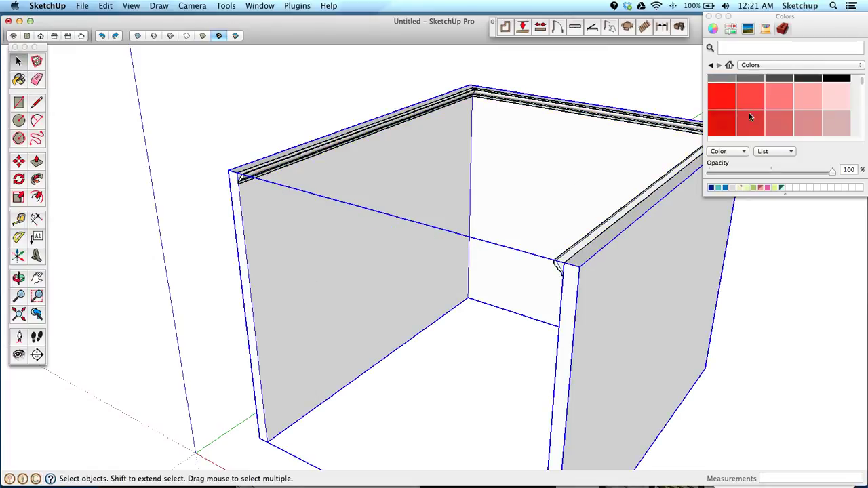
{"action": "scroll", "coordinate": [777, 121], "scroll_direction": "down", "scroll_amount": 8}
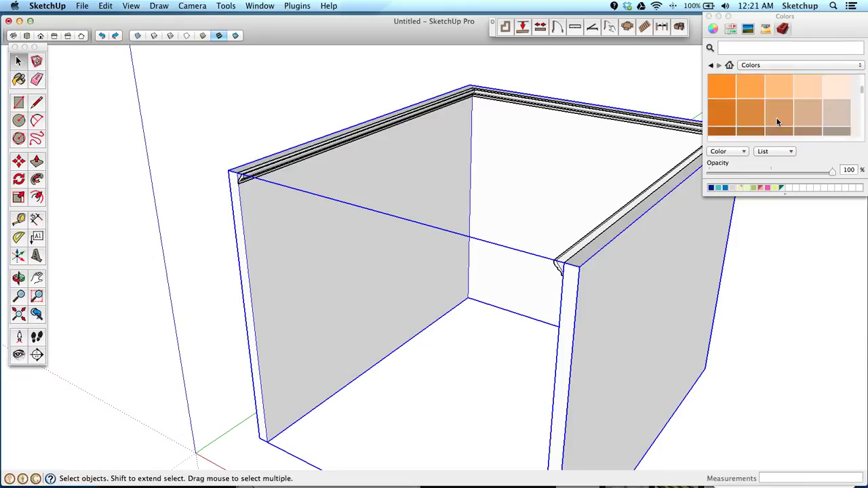
{"action": "scroll", "coordinate": [776, 121], "scroll_direction": "down", "scroll_amount": 8}
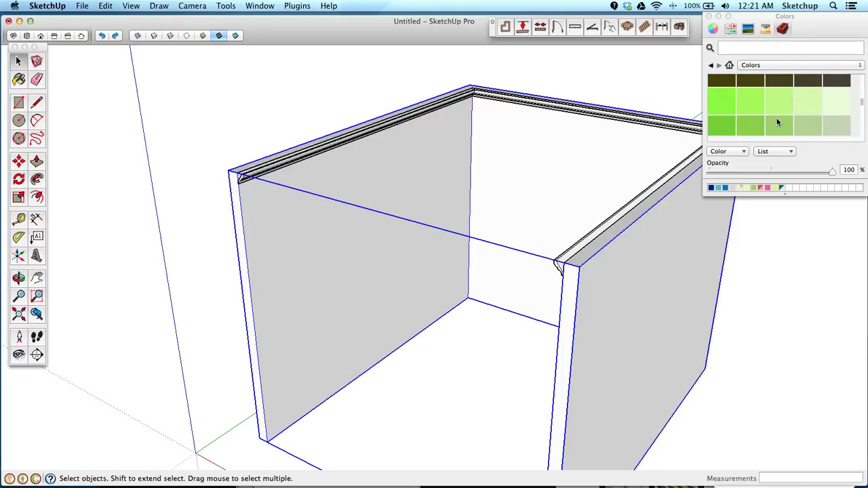
{"action": "scroll", "coordinate": [777, 120], "scroll_direction": "down", "scroll_amount": 8}
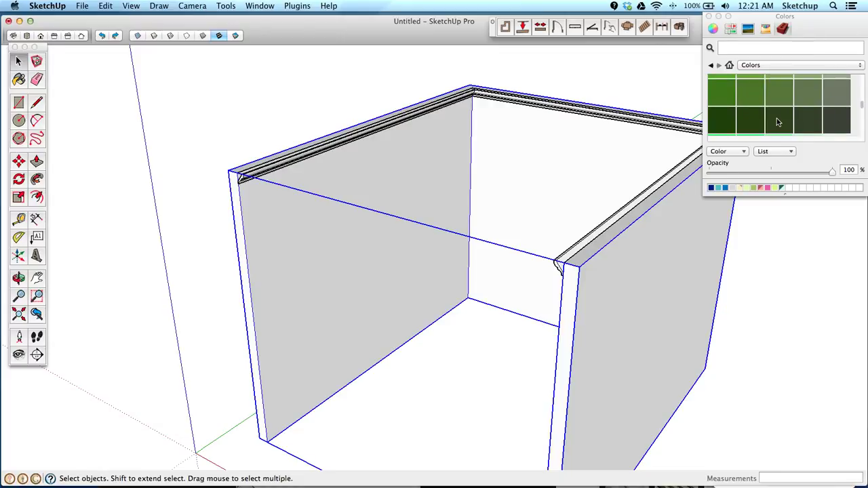
{"action": "scroll", "coordinate": [777, 118], "scroll_direction": "down", "scroll_amount": 4}
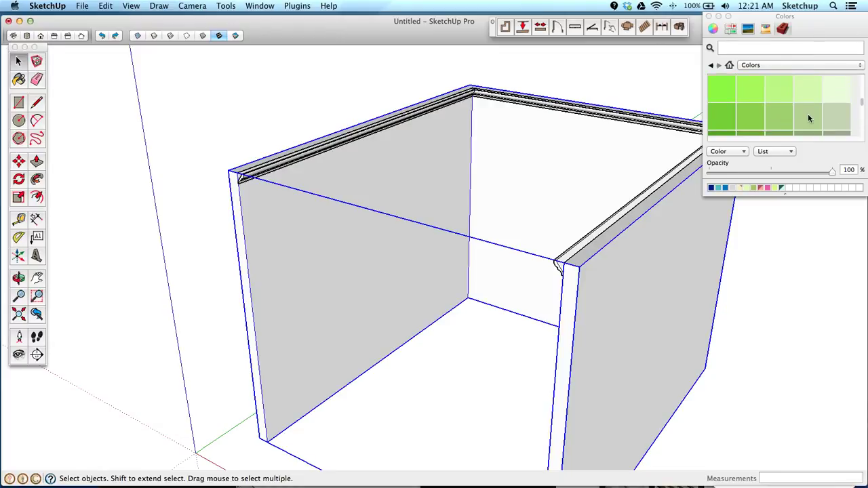
{"action": "left_click", "coordinate": [807, 113]}
{"action": "left_click", "coordinate": [325, 290]}
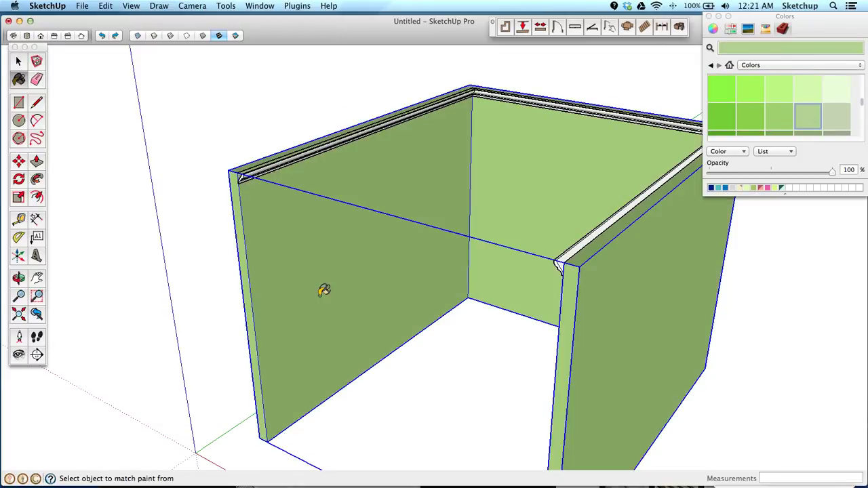
{"action": "left_click", "coordinate": [19, 62]}
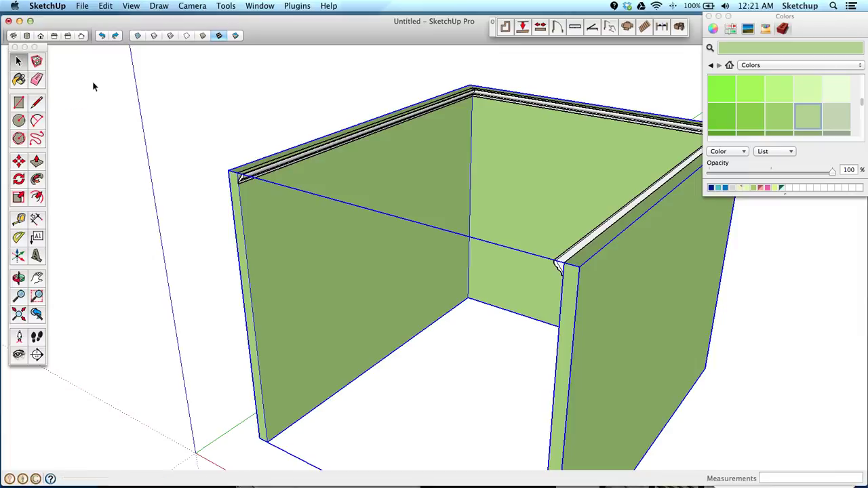
{"action": "left_click", "coordinate": [197, 136]}
{"action": "scroll", "coordinate": [280, 169], "scroll_direction": "up", "scroll_amount": 2}
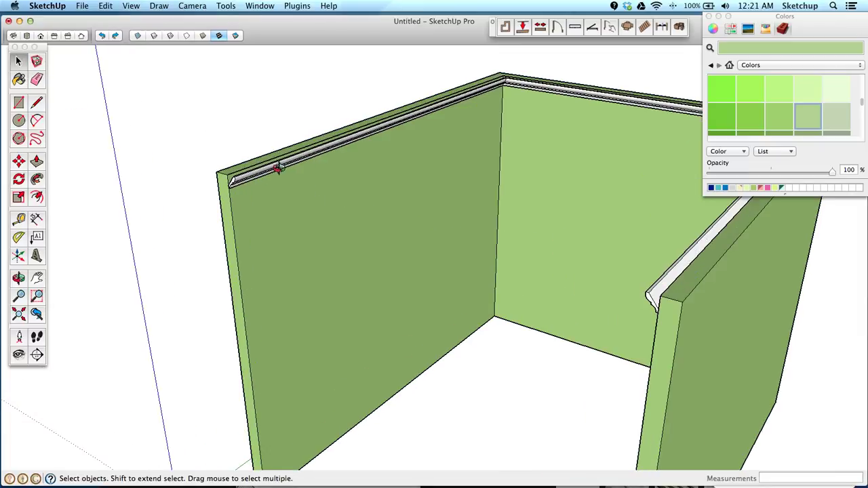
{"action": "middle_click_drag", "start_coordinate": [278, 168], "coordinate": [339, 237]}
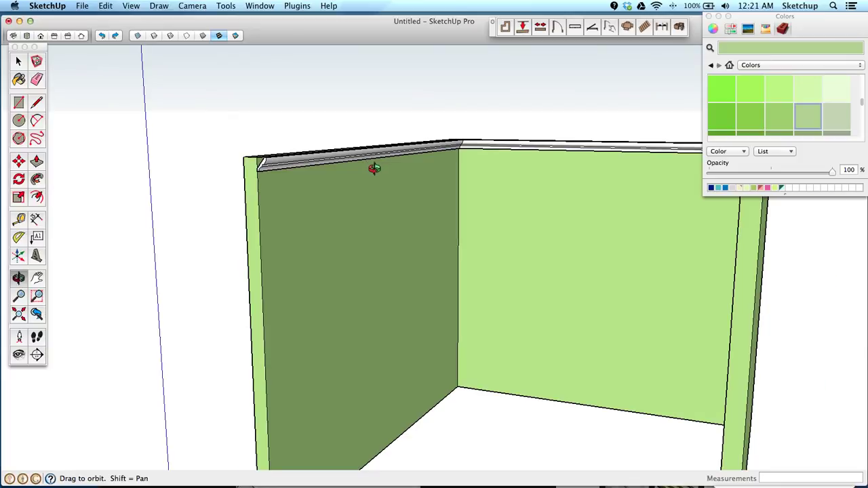
{"action": "scroll", "coordinate": [373, 167], "scroll_direction": "down", "scroll_amount": 5}
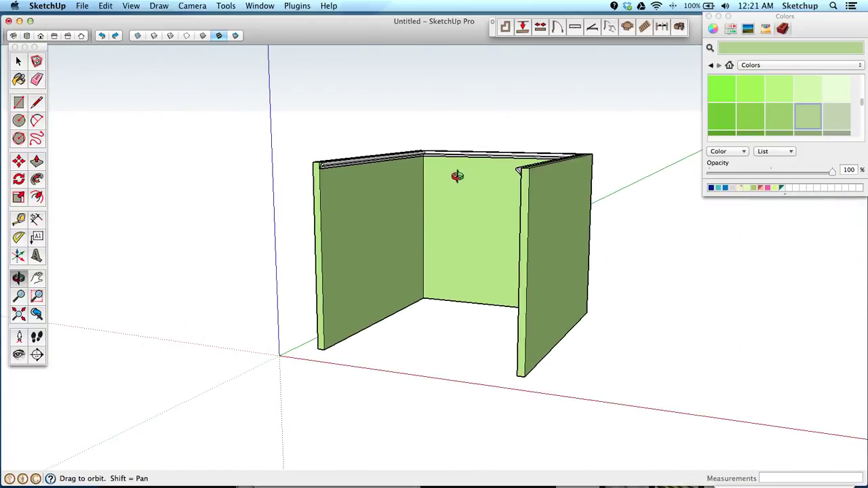
{"action": "middle_click_drag", "start_coordinate": [457, 180], "coordinate": [451, 248]}
{"action": "scroll", "coordinate": [478, 206], "scroll_direction": "up", "scroll_amount": 3}
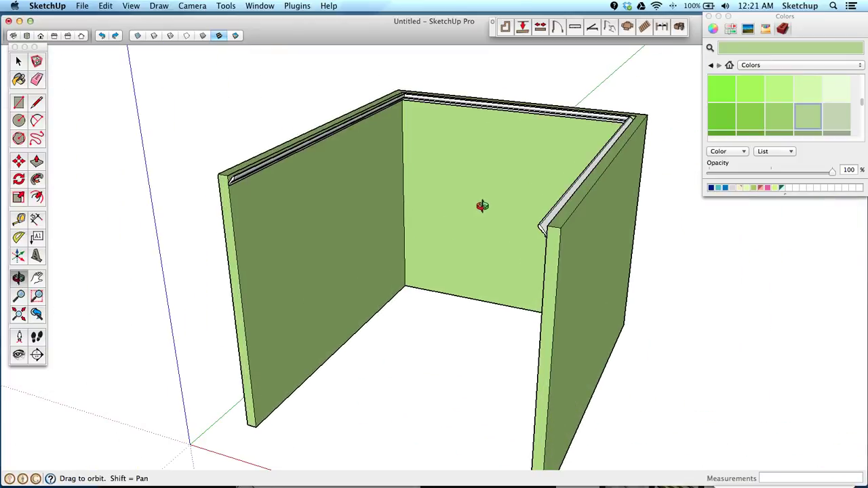
{"action": "key", "text": "space"}
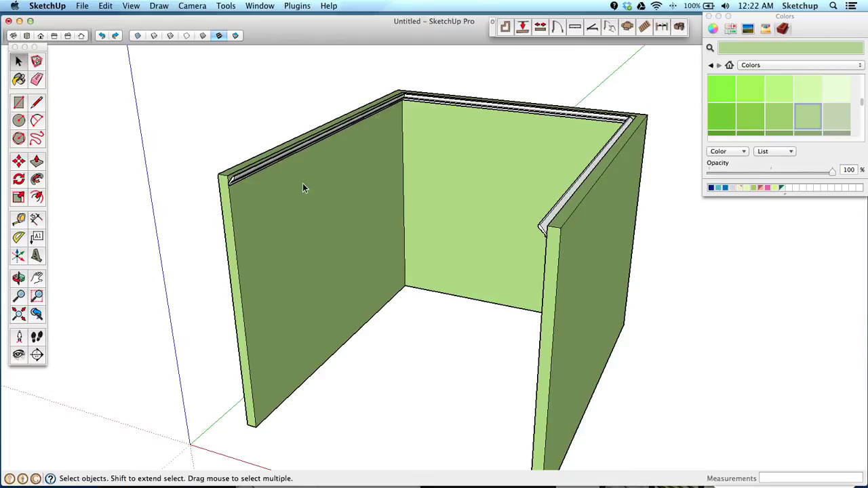
{"action": "left_click", "coordinate": [276, 217]}
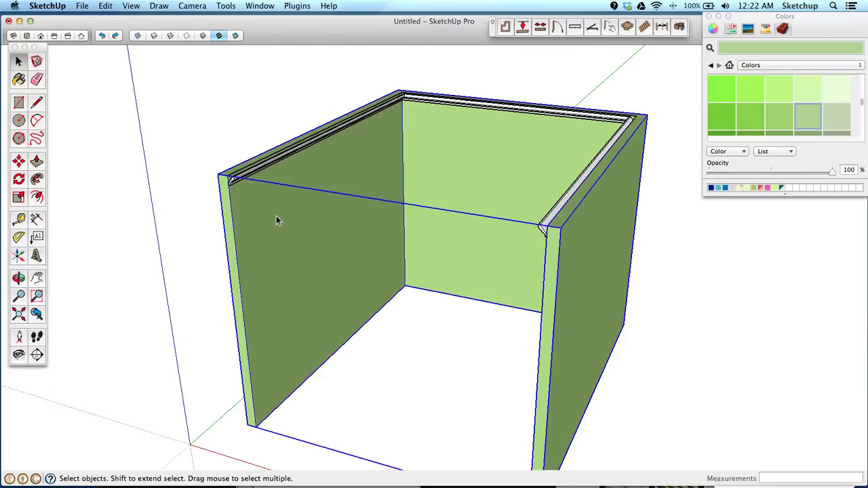